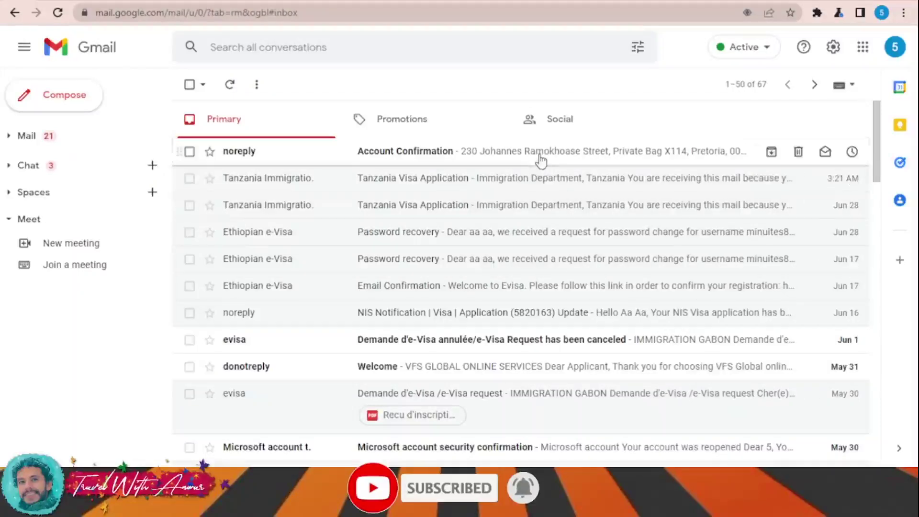
Open the Account Confirmation email in Gmail and follow its Confirm Account link.
left_click(539, 154)
scroll(605, 225, "down", 1)
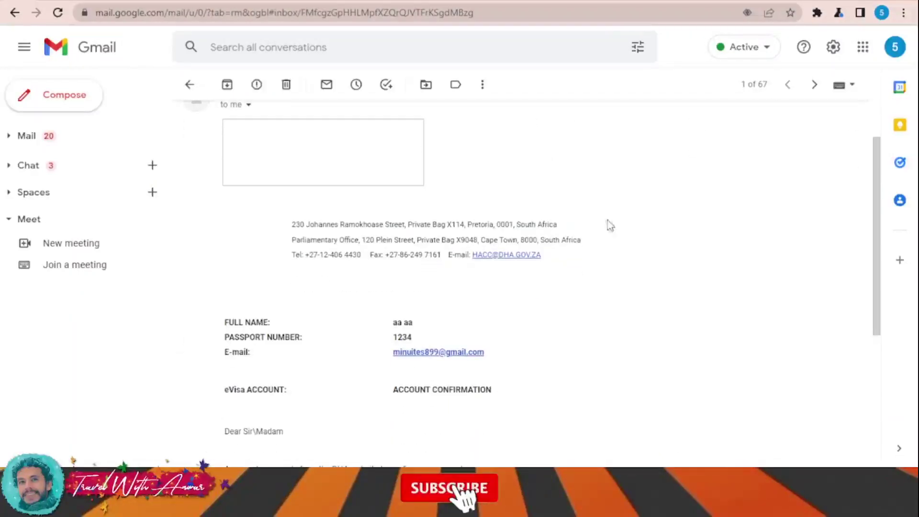
scroll(270, 205, "up", 2)
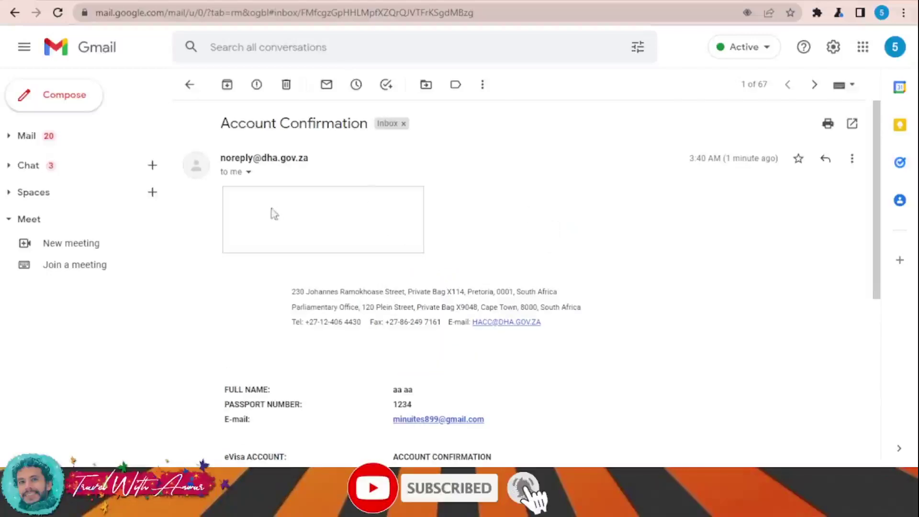
scroll(626, 318, "down", 6)
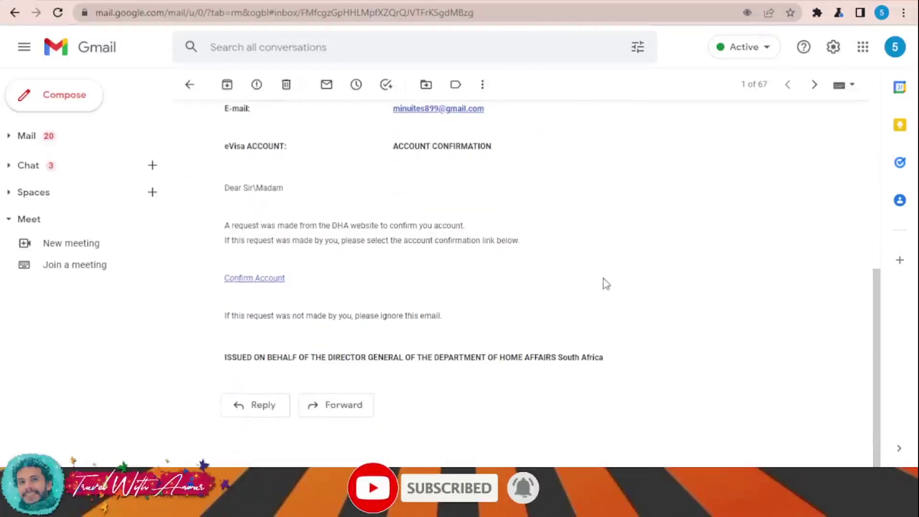
left_click(262, 283)
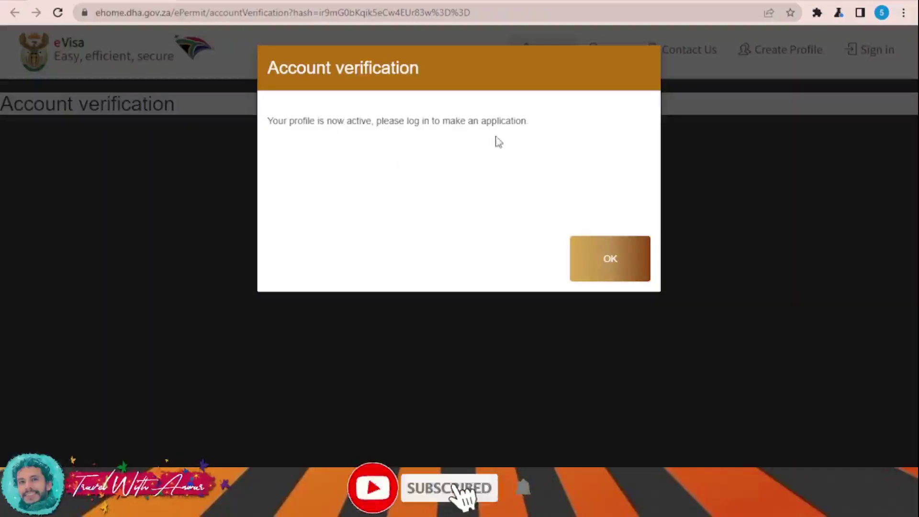
Dismiss the profile-active notice, then sign in with the account email, passport number and reCAPTCHA.
left_click(618, 258)
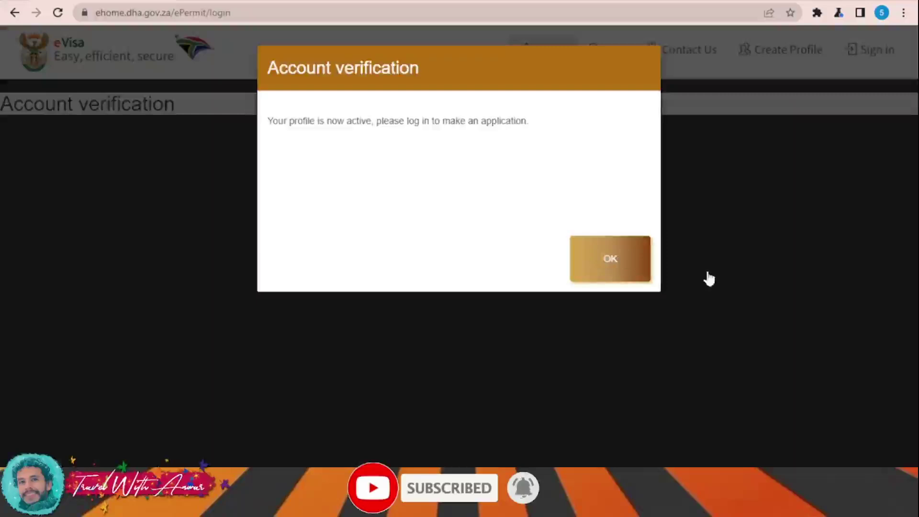
left_click(511, 188)
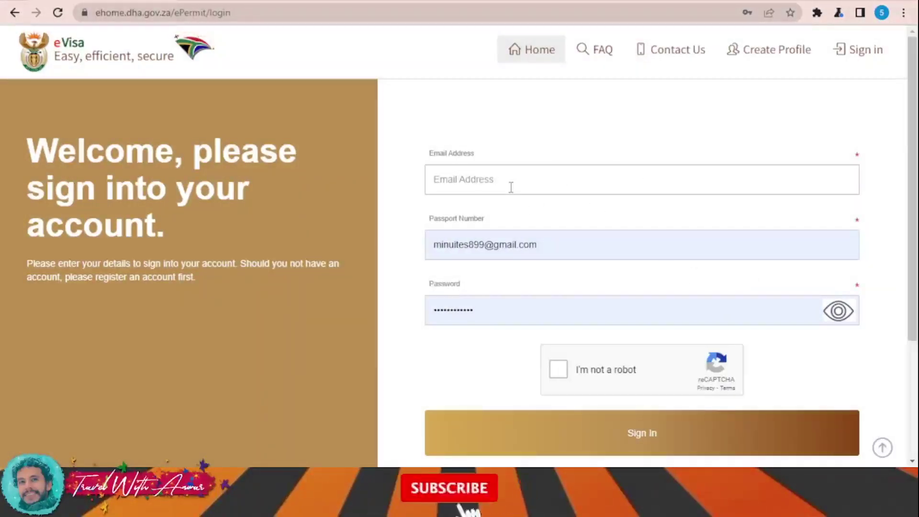
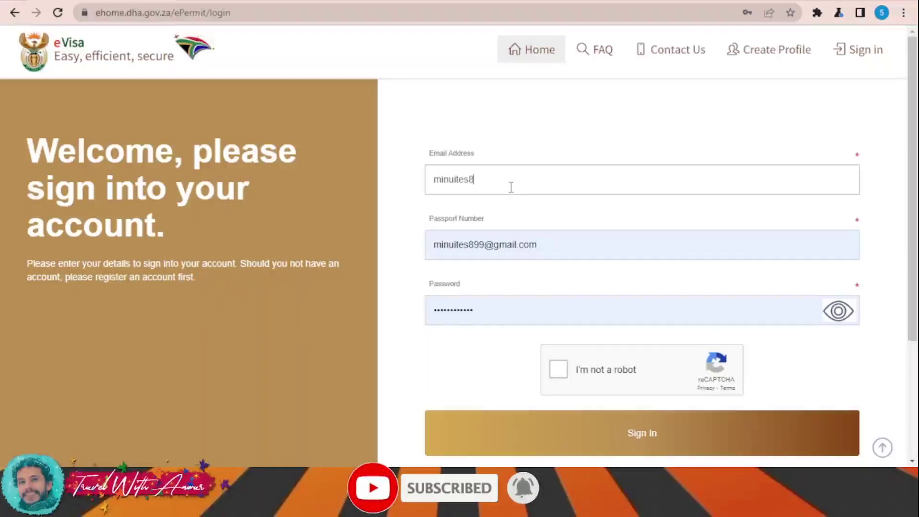
triple_click(521, 257)
left_click(570, 375)
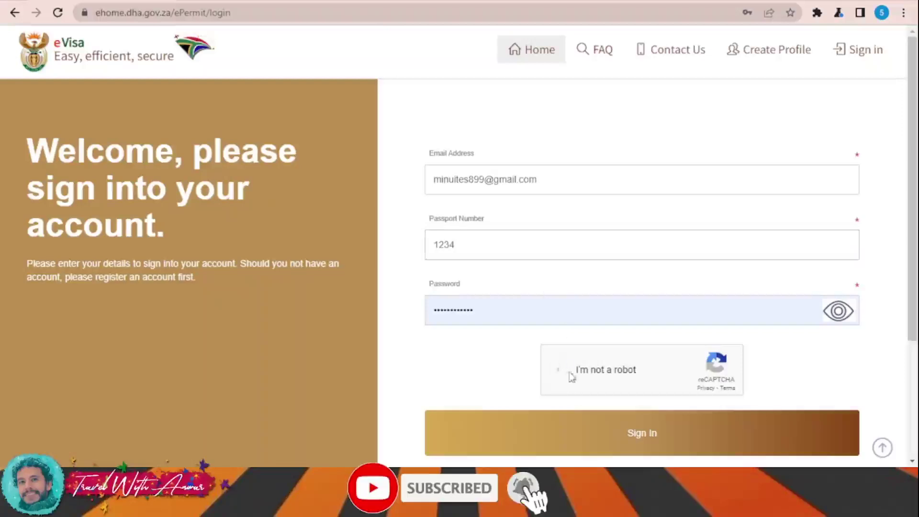
scroll(766, 353, "down", 3)
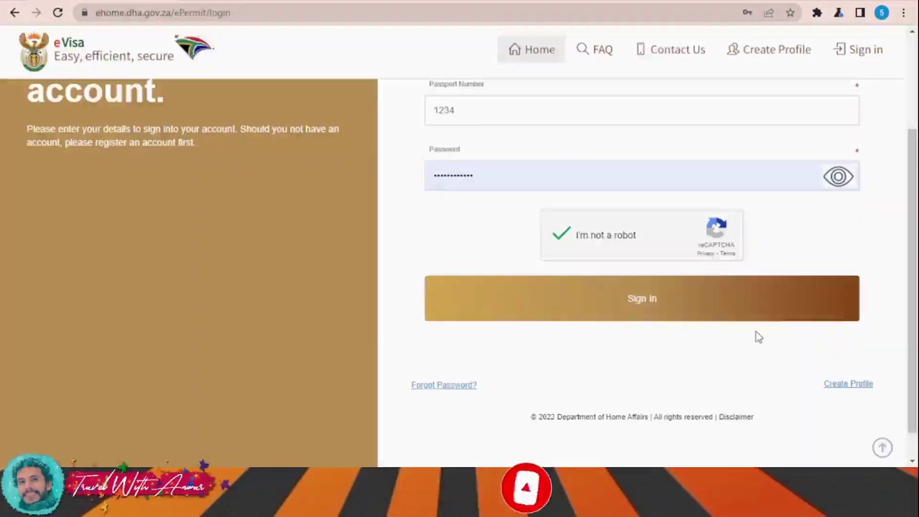
left_click(757, 317)
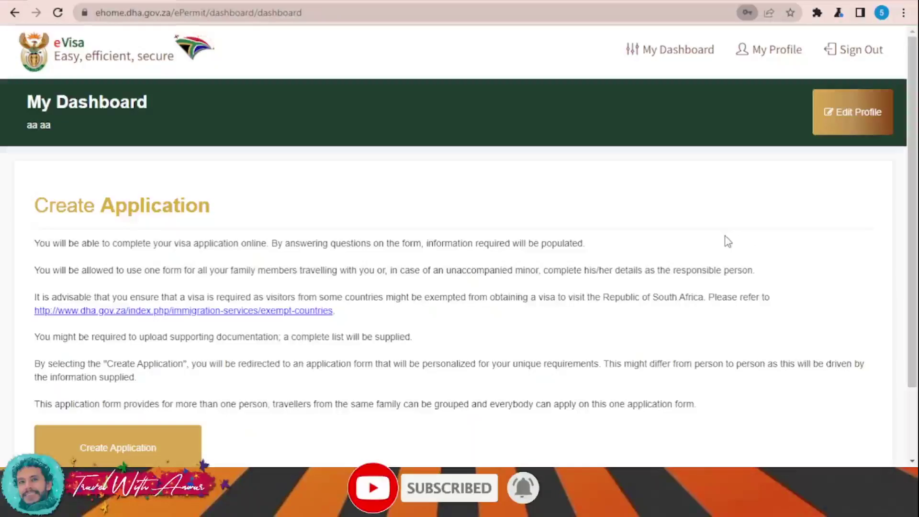
Create a new application, answering No to the minor question.
scroll(680, 271, "down", 2)
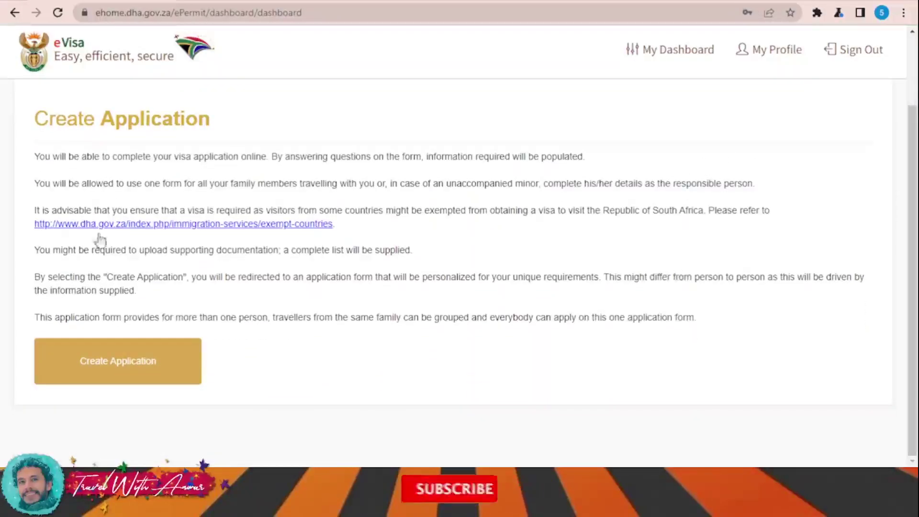
left_click(130, 371)
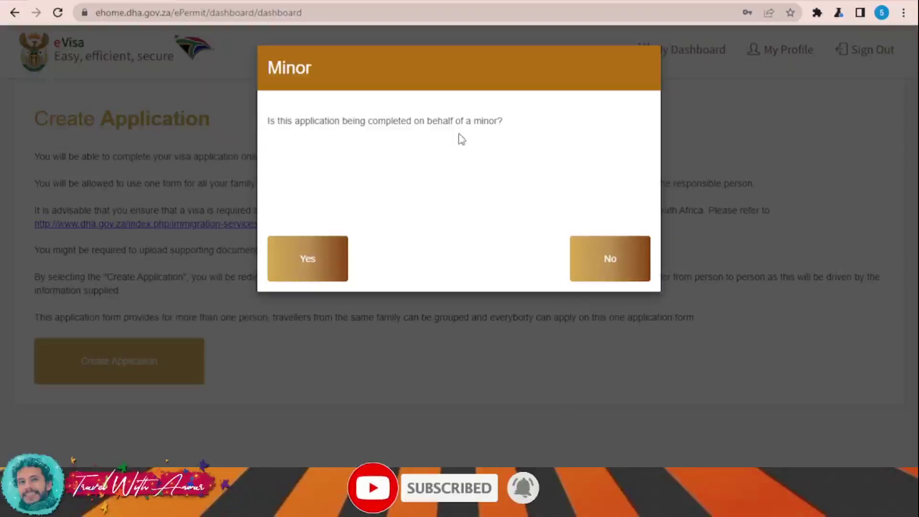
left_click(619, 265)
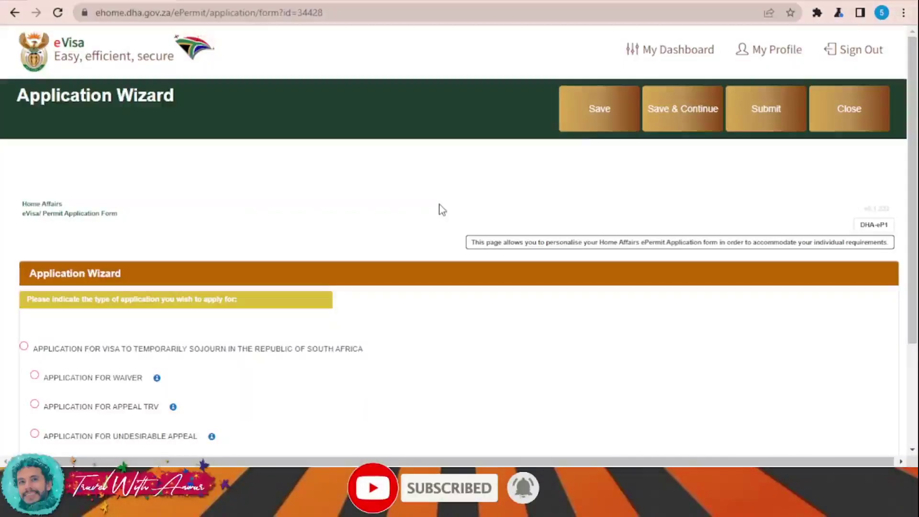
Choose the temporary sojourn visa type, enter 1 person applying, and create the form.
left_click(83, 187)
left_click(57, 188)
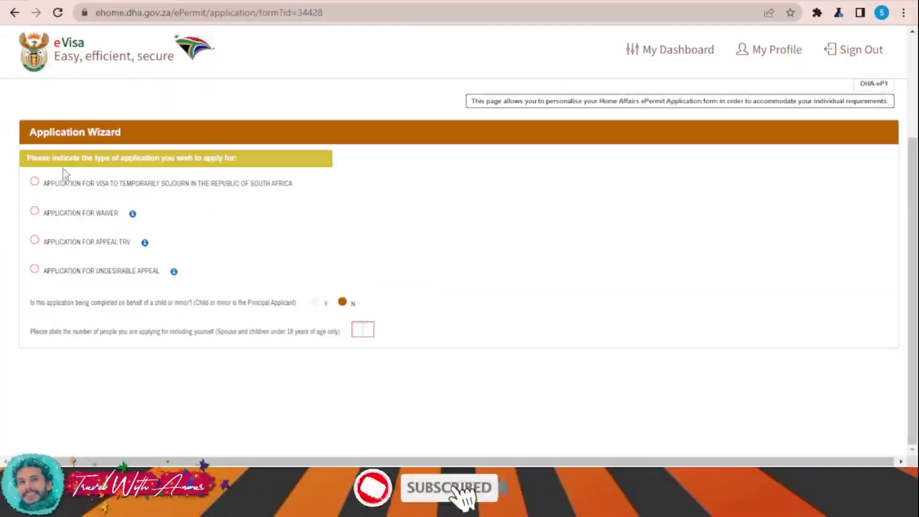
left_click(96, 214)
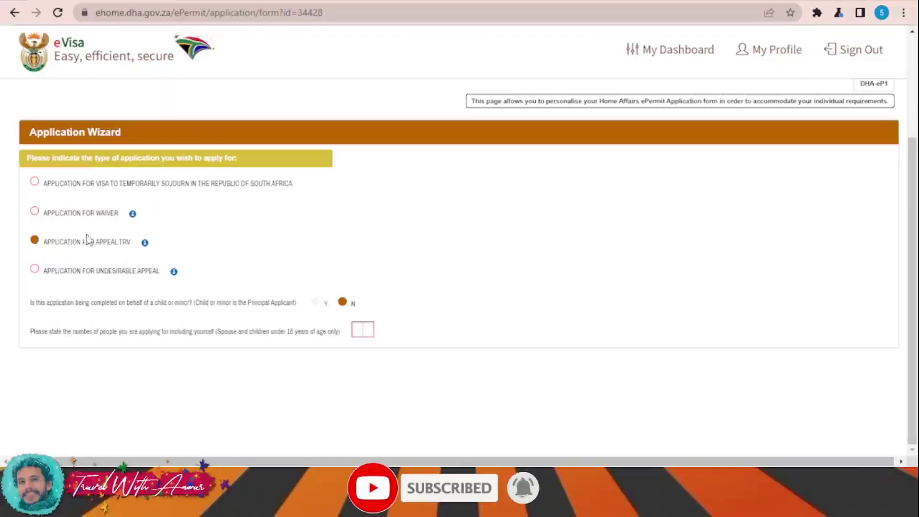
left_click(56, 277)
left_click(36, 183)
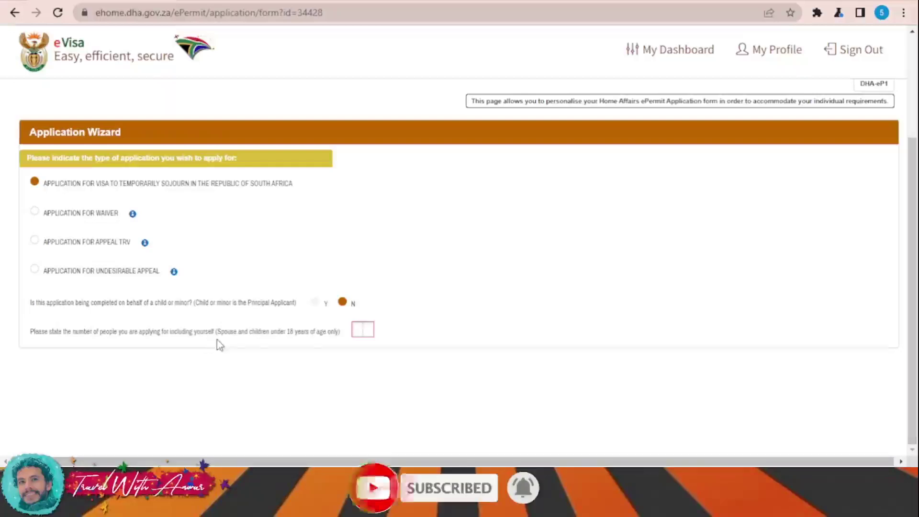
left_click(369, 330)
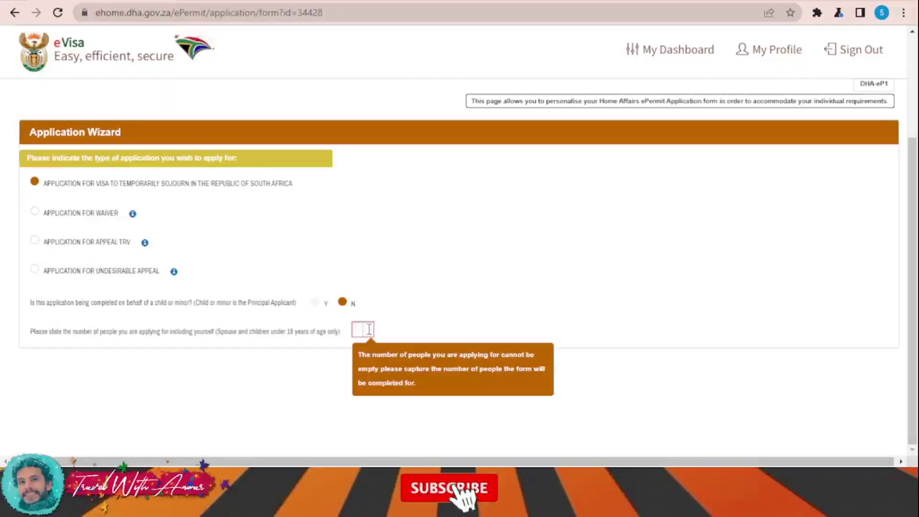
type("1")
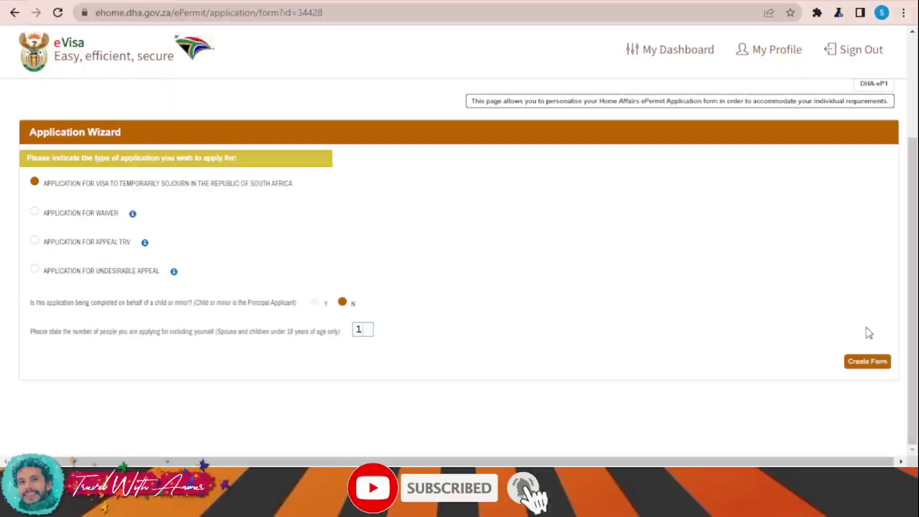
left_click(869, 362)
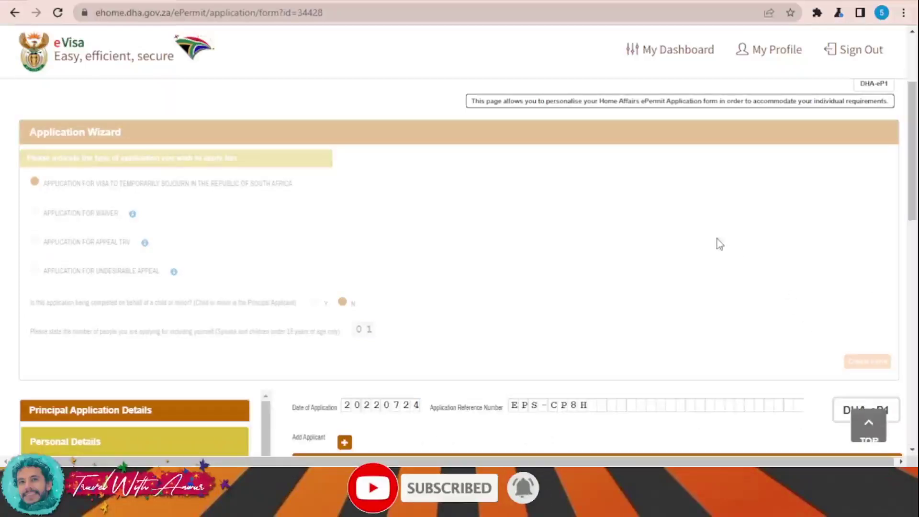
scroll(723, 240, "down", 3)
scroll(762, 224, "down", 3)
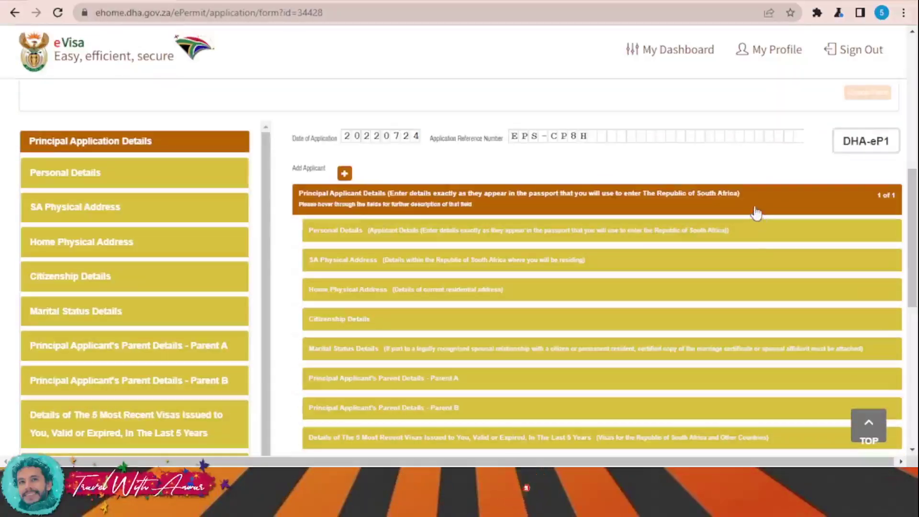
scroll(756, 211, "down", 1)
scroll(479, 181, "up", 3)
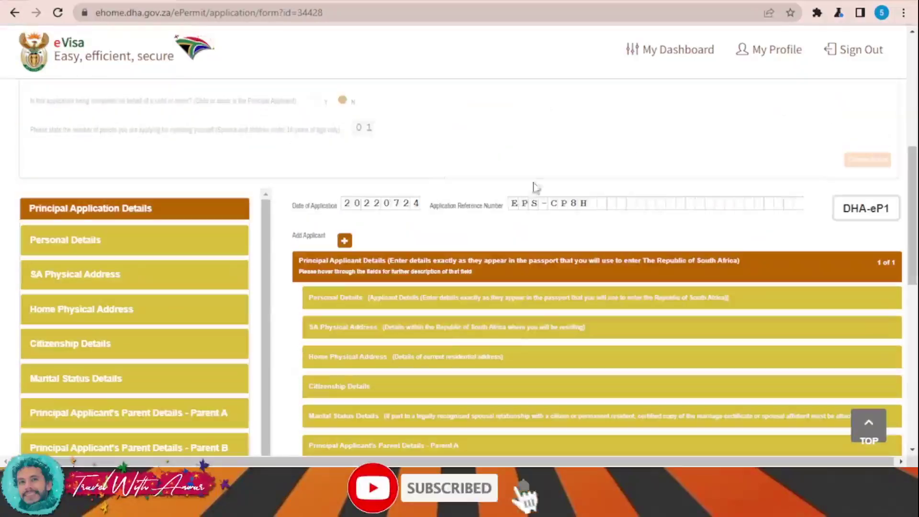
scroll(563, 172, "down", 4)
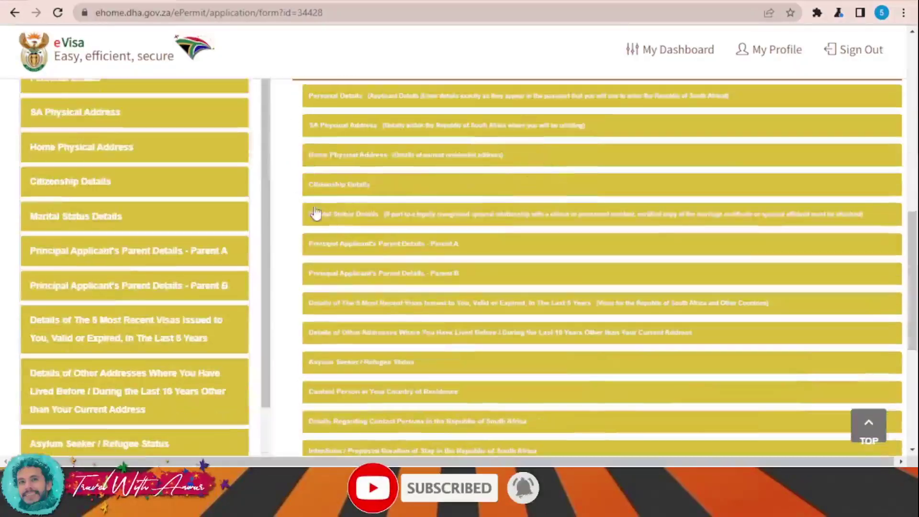
scroll(604, 322, "up", 4)
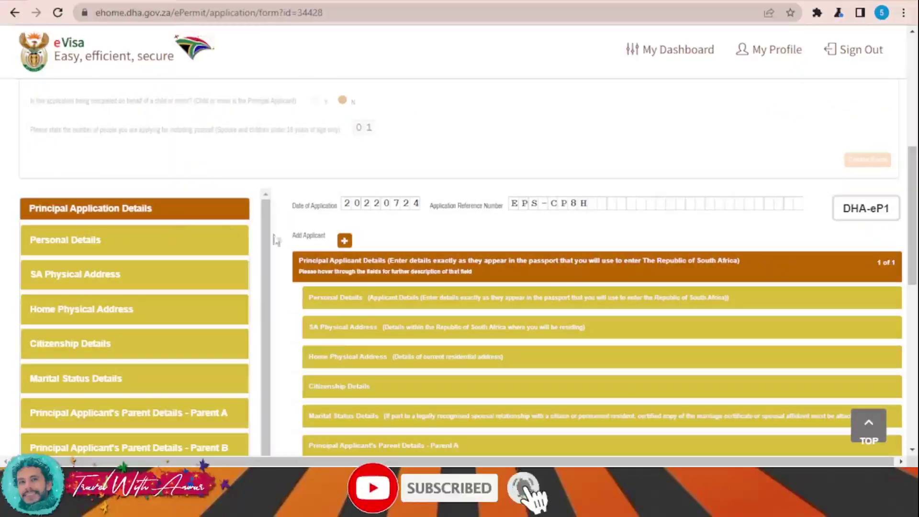
scroll(230, 238, "down", 3)
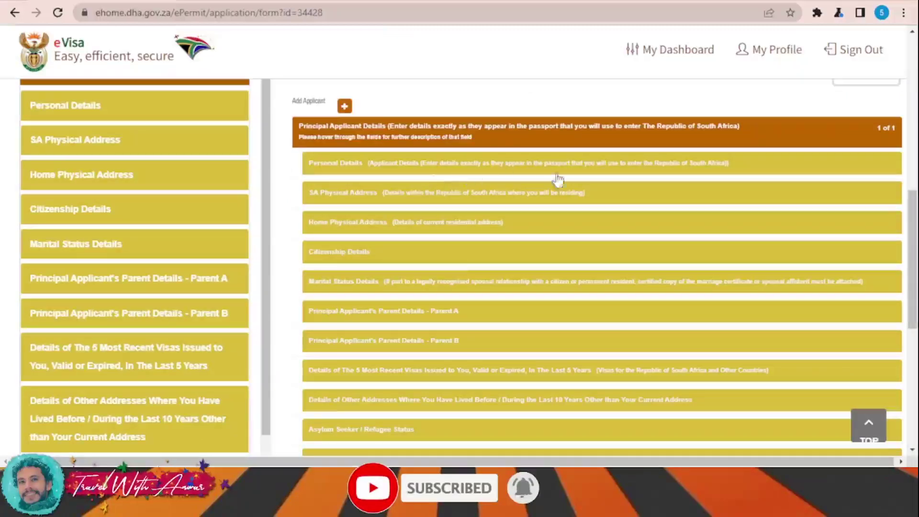
scroll(194, 205, "up", 1)
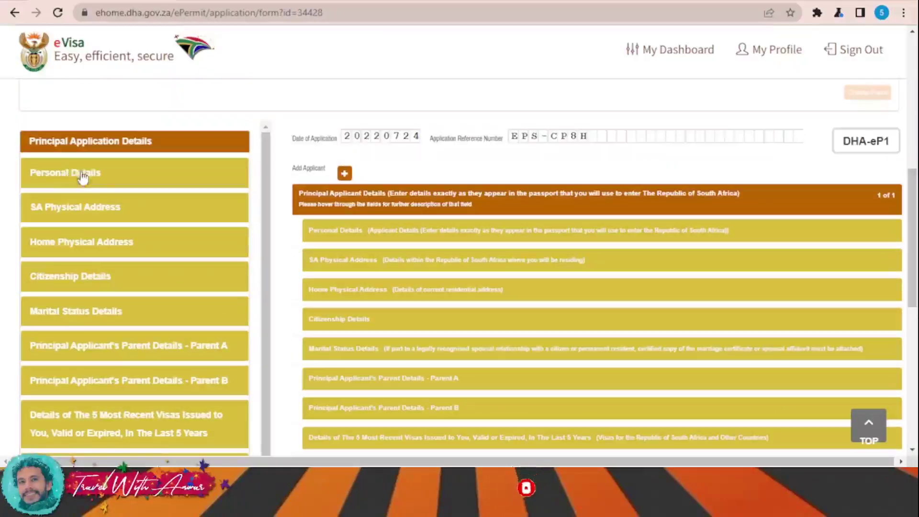
Add Applicant 2 to the application form.
left_click(345, 173)
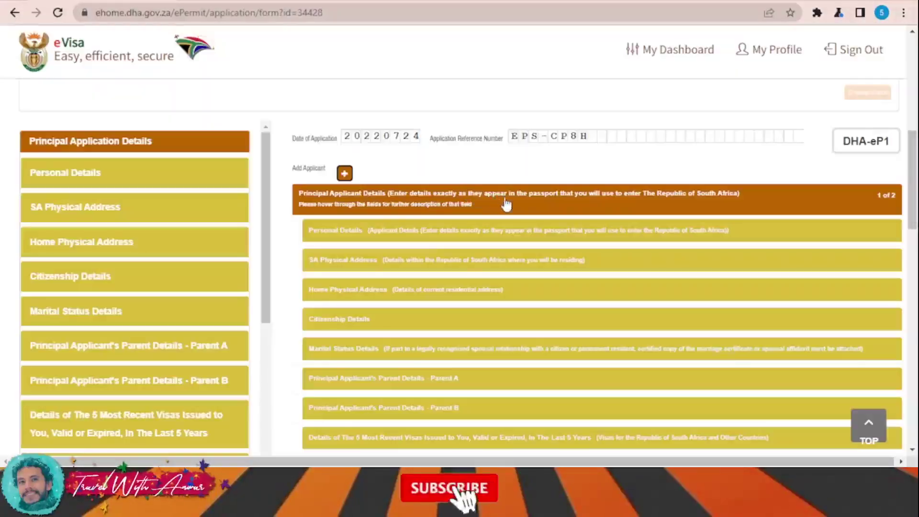
scroll(466, 259, "up", 5)
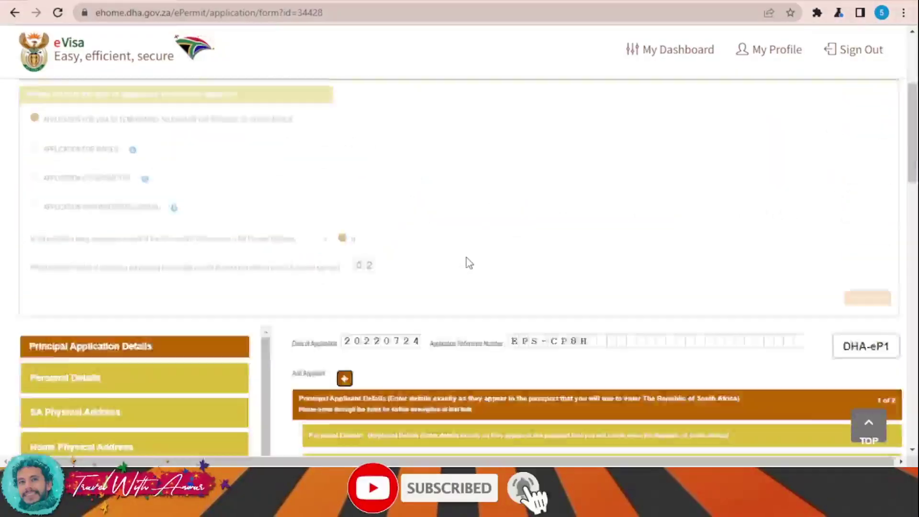
scroll(466, 259, "down", 5)
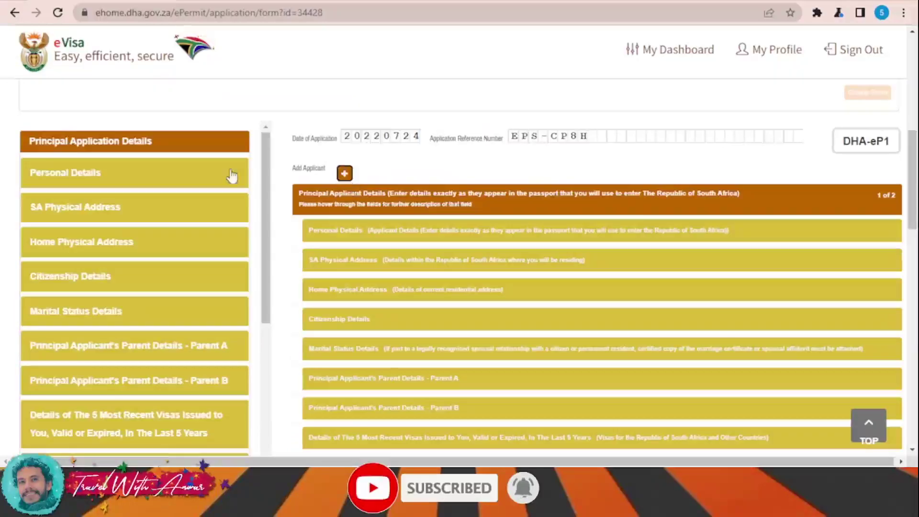
scroll(232, 177, "down", 5)
scroll(684, 311, "down", 7)
scroll(608, 293, "down", 1)
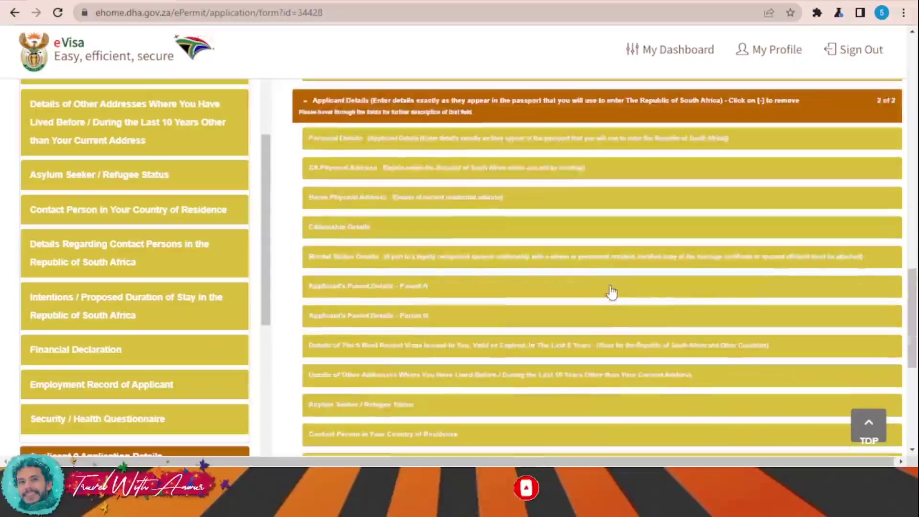
scroll(417, 213, "up", 10)
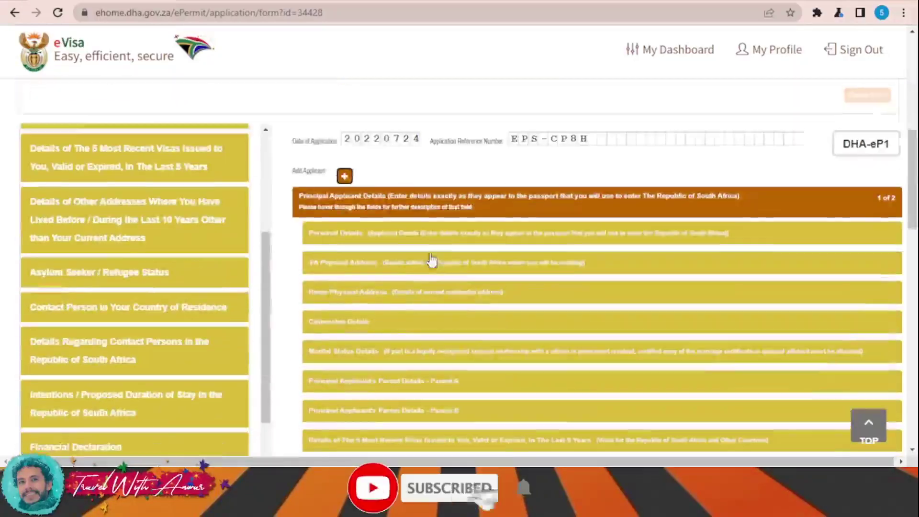
Expand the principal applicant's Personal Details section to check it, then collapse it.
left_click(498, 233)
scroll(609, 252, "down", 3)
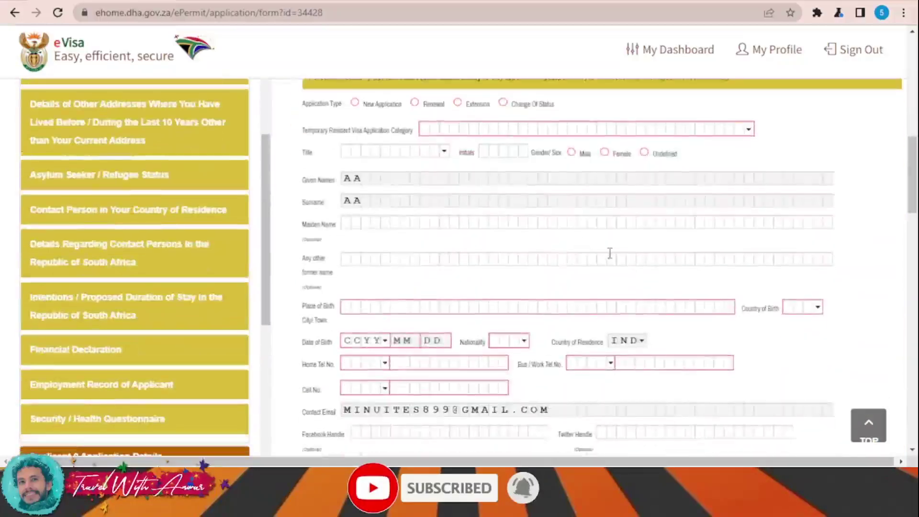
scroll(612, 252, "up", 2)
scroll(448, 221, "up", 3)
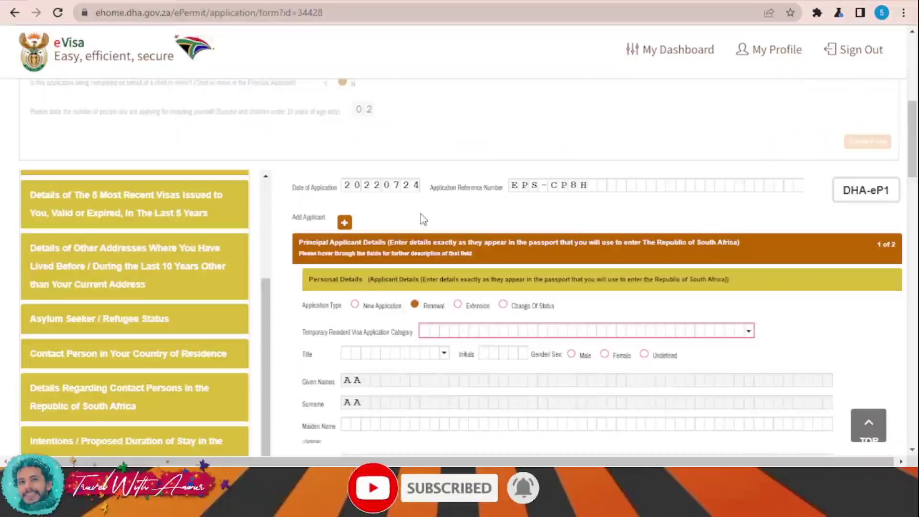
left_click(458, 278)
scroll(459, 278, "down", 3)
scroll(362, 182, "up", 2)
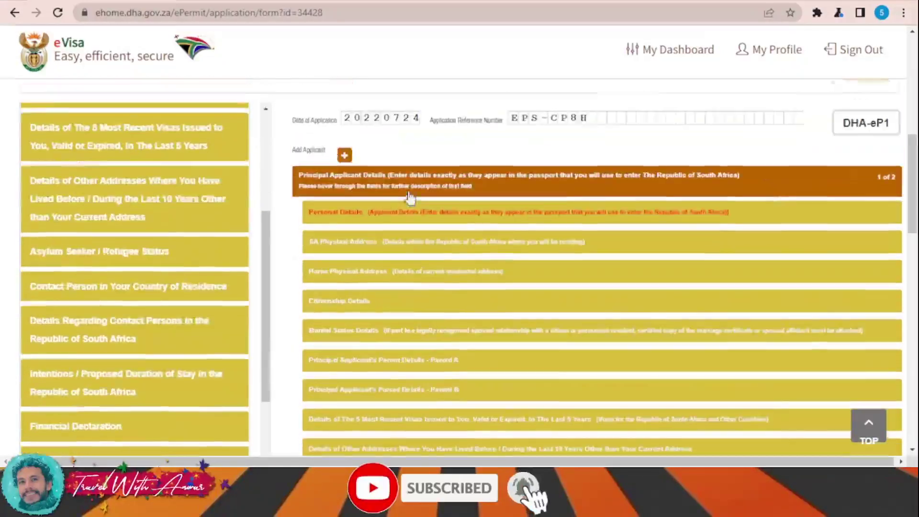
scroll(185, 211, "up", 7)
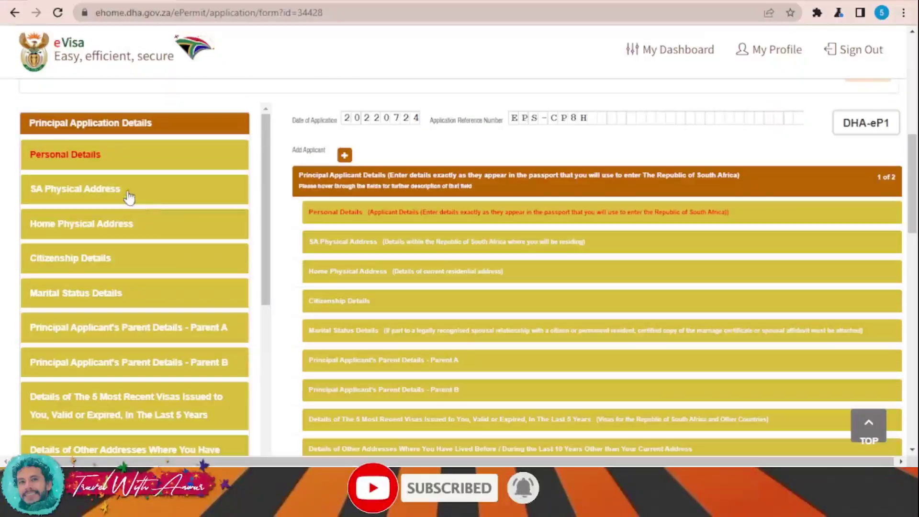
Expand and collapse the SA Physical Address section, then review the rest of the form.
left_click(139, 196)
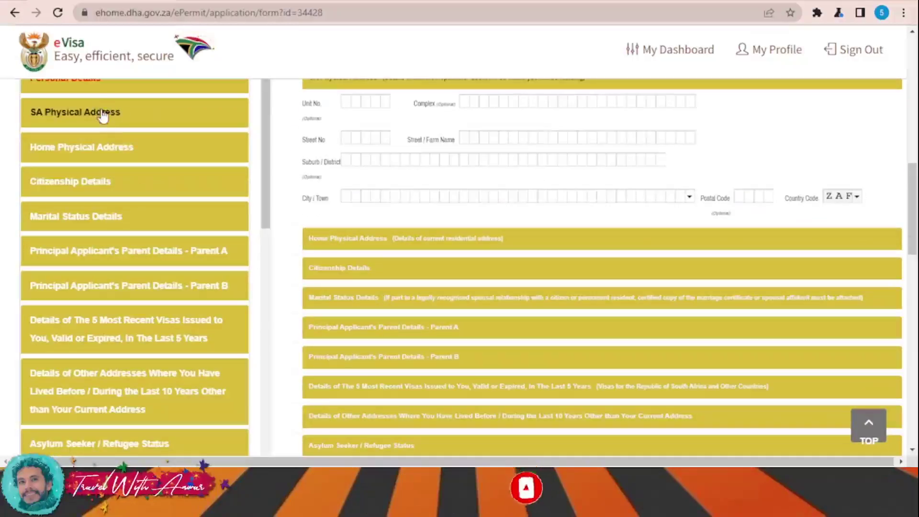
left_click(107, 113)
scroll(170, 164, "down", 8)
scroll(170, 165, "down", 2)
scroll(154, 185, "down", 2)
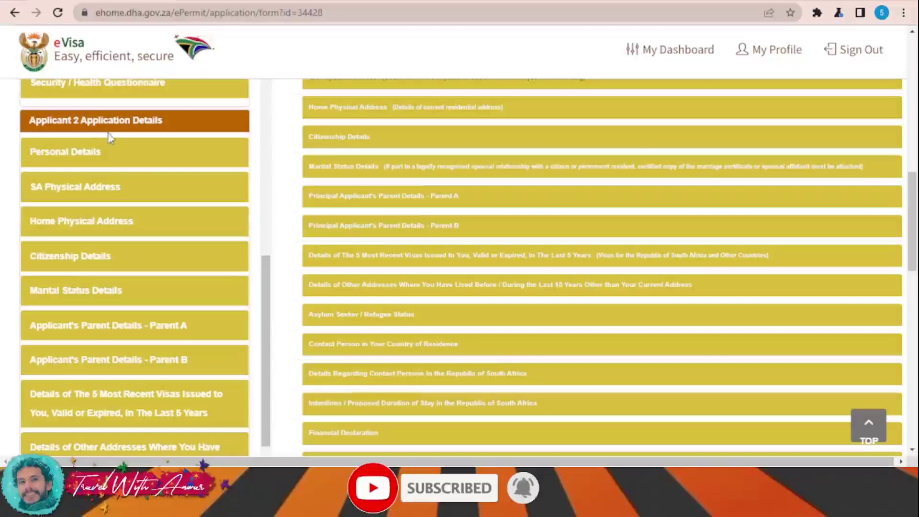
scroll(113, 142, "down", 6)
scroll(144, 170, "up", 8)
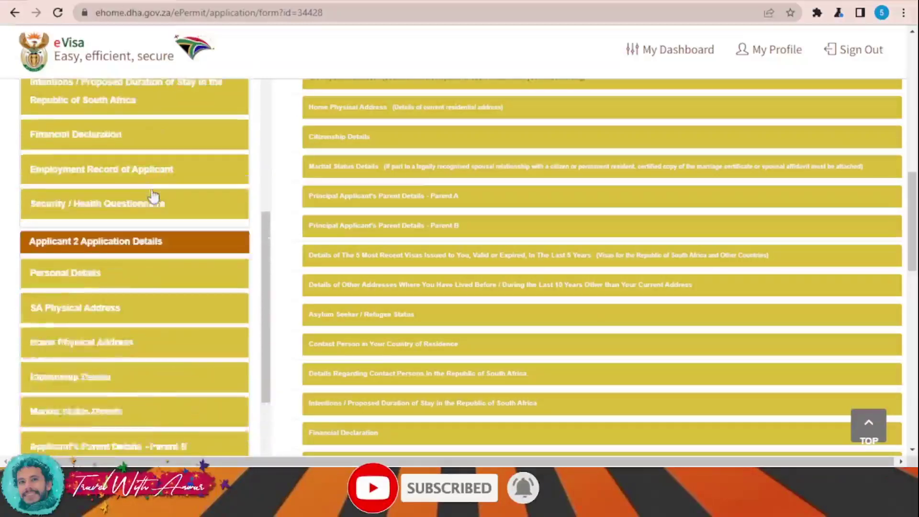
scroll(206, 269, "down", 4)
scroll(702, 282, "up", 10)
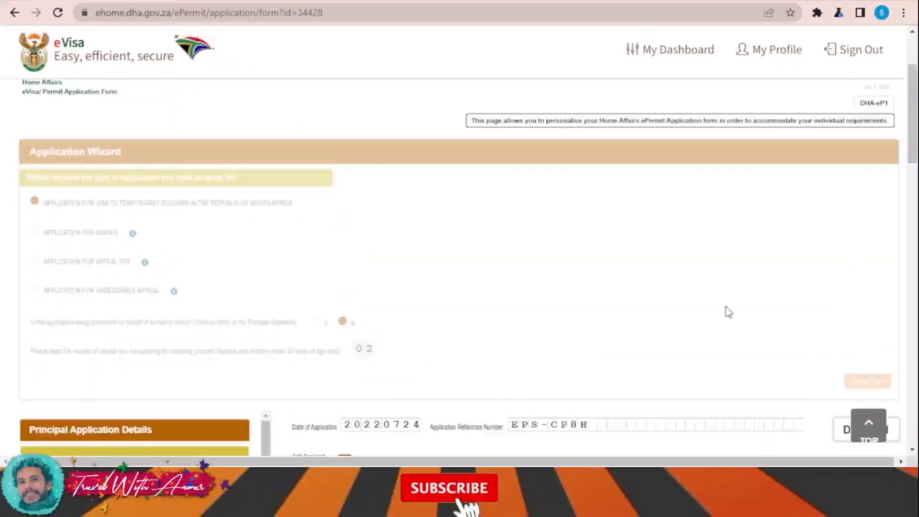
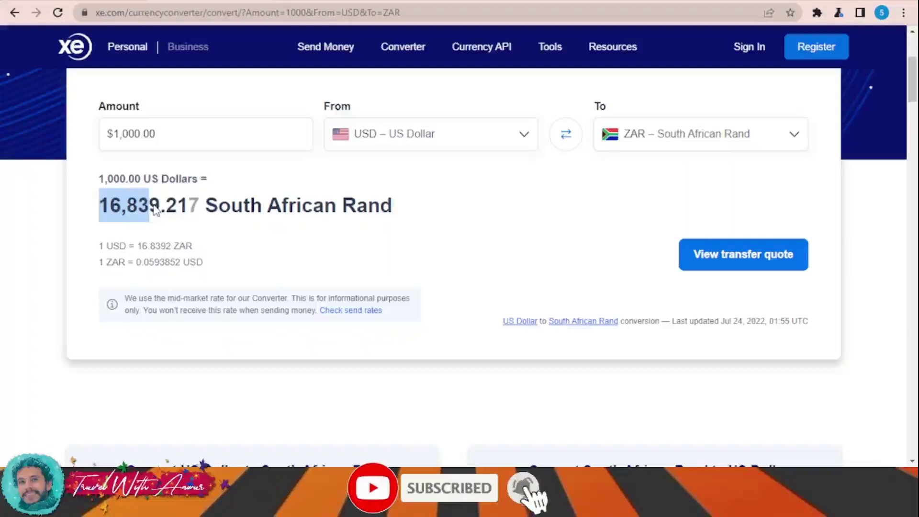
Select the 16,839.21 ZAR result for 1000 USD and switch back to the eVisa form tab.
left_click_drag(177, 217, 199, 218)
key("ctrl+c")
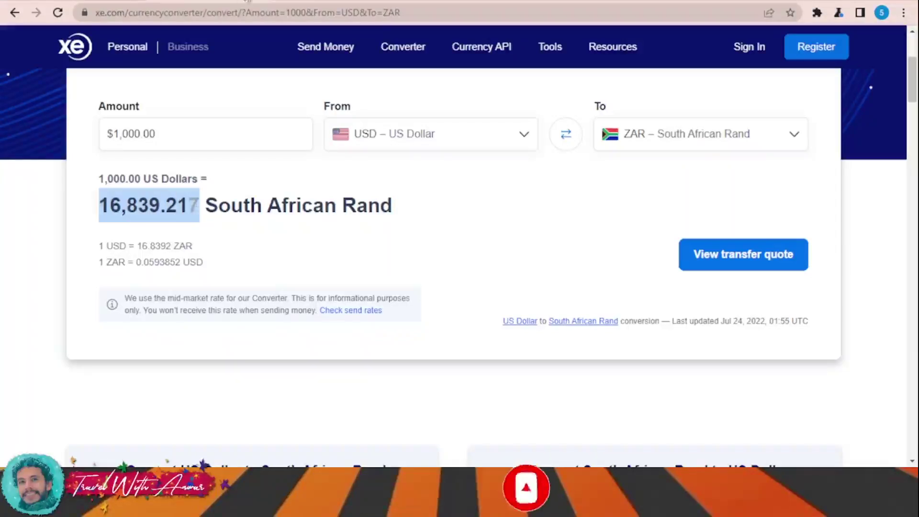
key("ctrl+Tab")
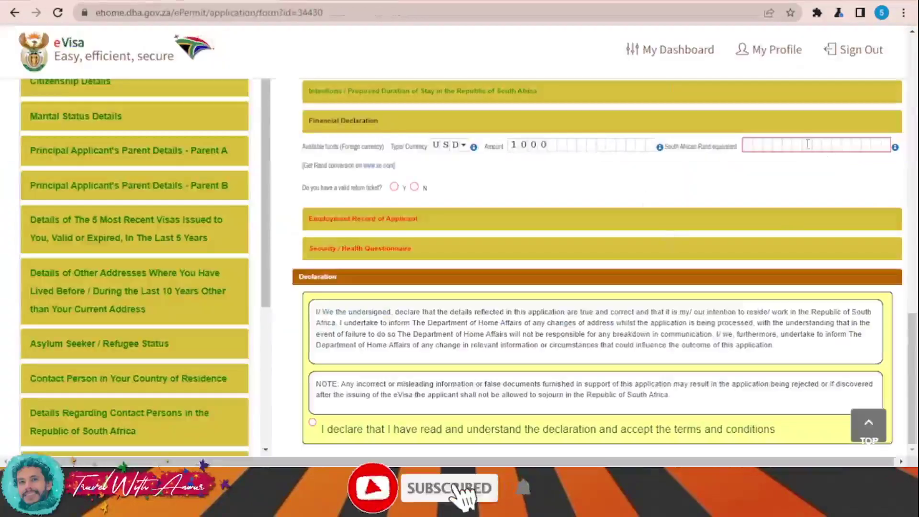
Paste the Rand equivalent and remove its comma so it reads 16839.21.
left_click(752, 149)
key("ctrl+v")
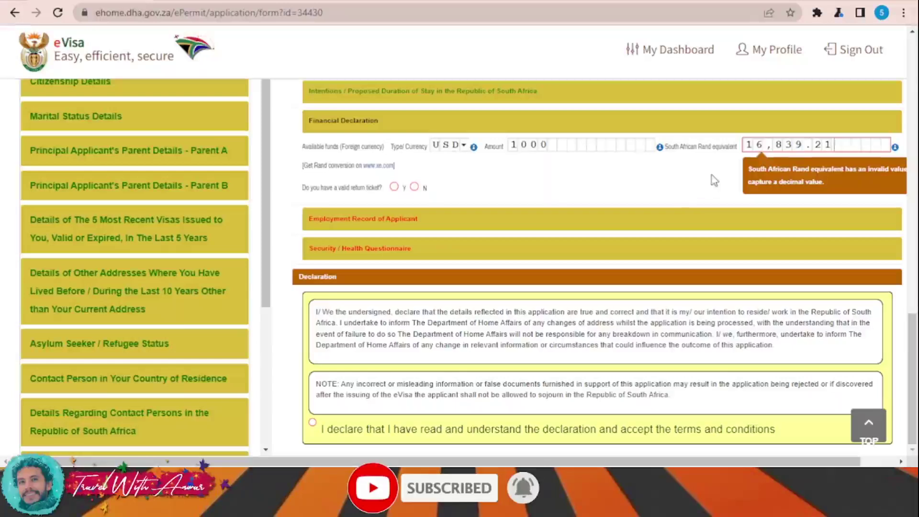
left_click(775, 144)
key("BackSpace")
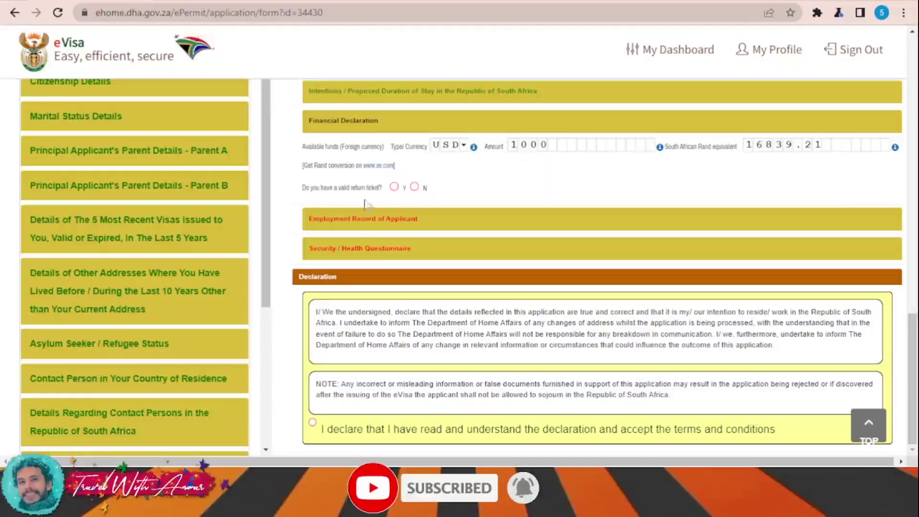
Answer No to the return ticket and employment questions, then expand the Security / Health Questionnaire.
left_click(394, 187)
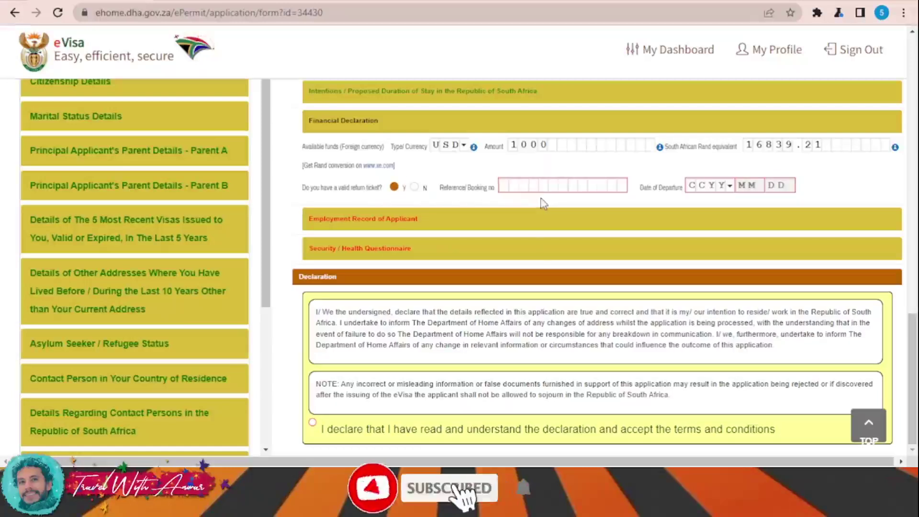
left_click(509, 185)
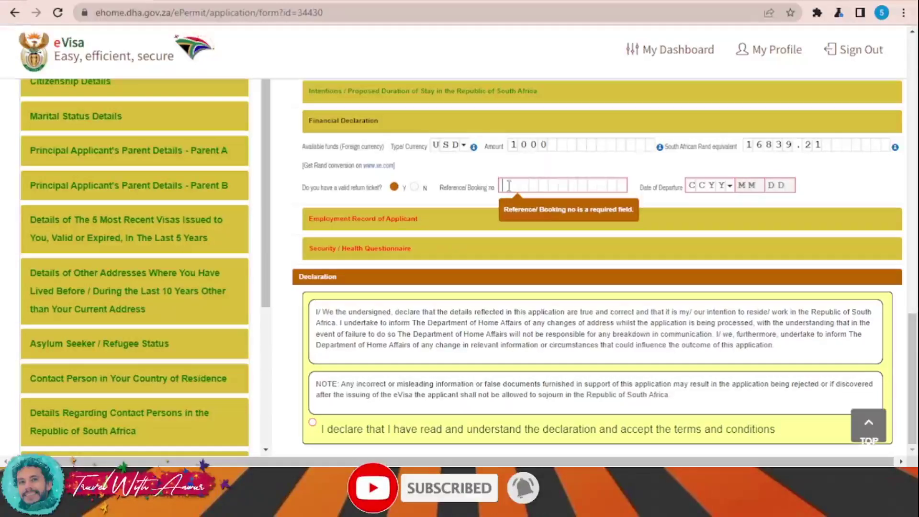
left_click(414, 188)
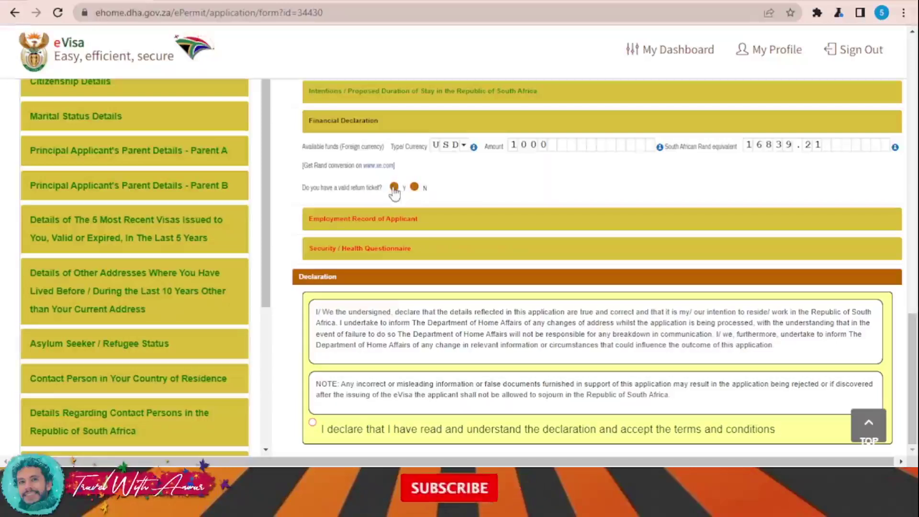
left_click(462, 221)
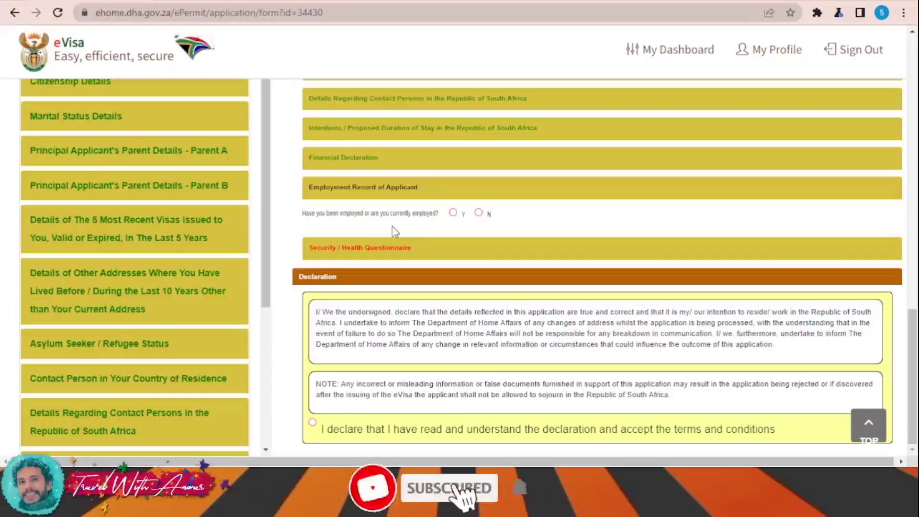
left_click(463, 218)
left_click(478, 216)
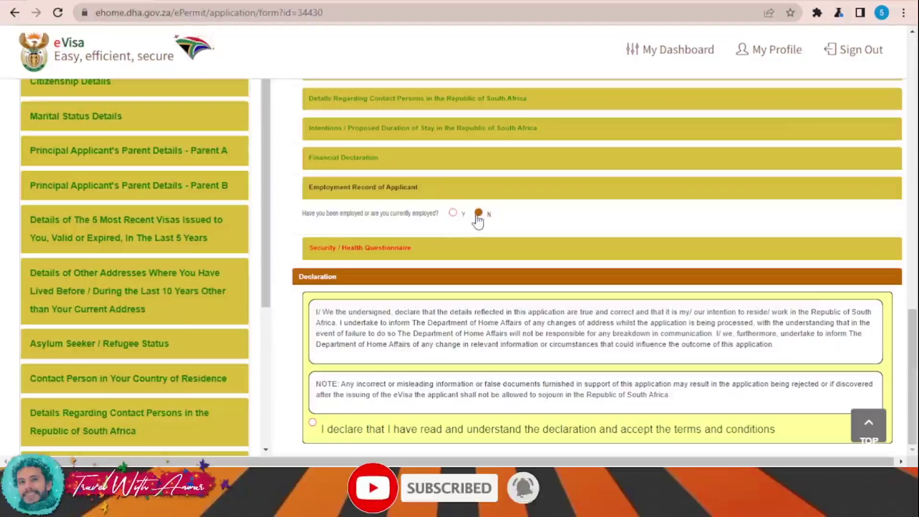
left_click(437, 253)
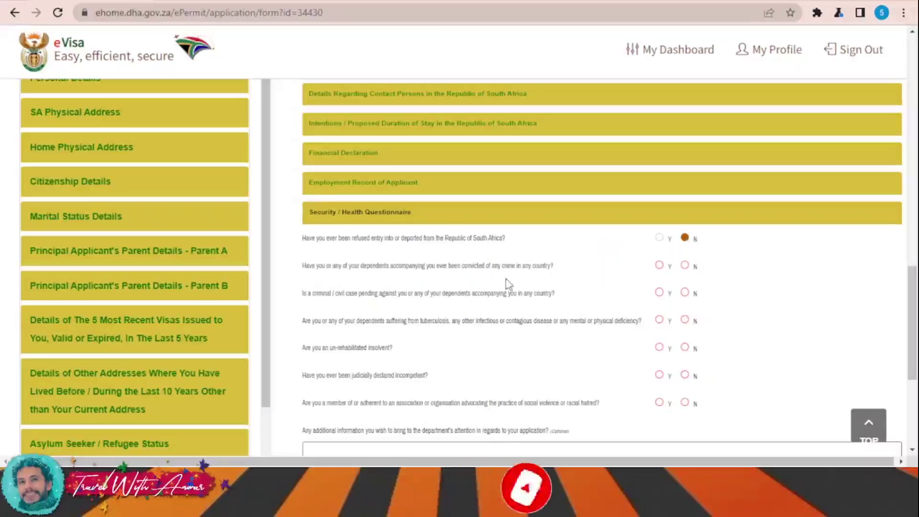
Answer No to the criminal conviction, infectious disease, insolvency and violent-association questions.
scroll(476, 222, "down", 3)
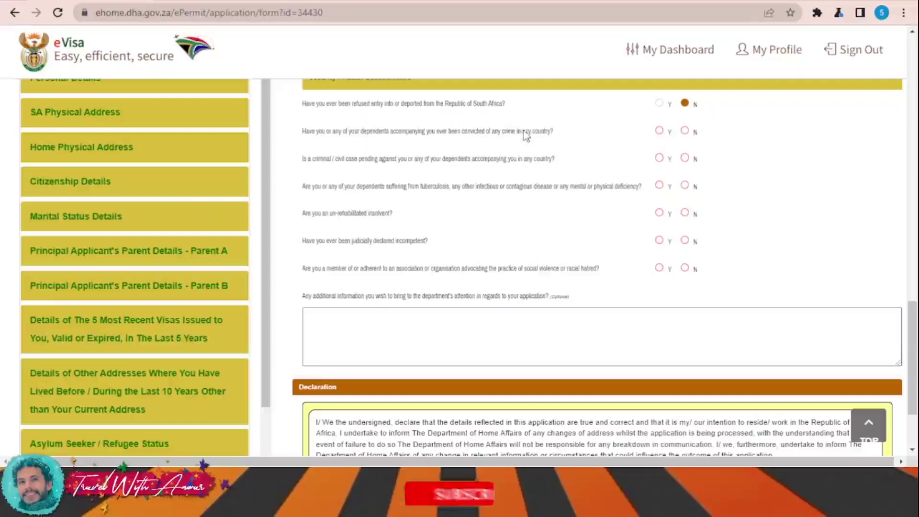
left_click(685, 132)
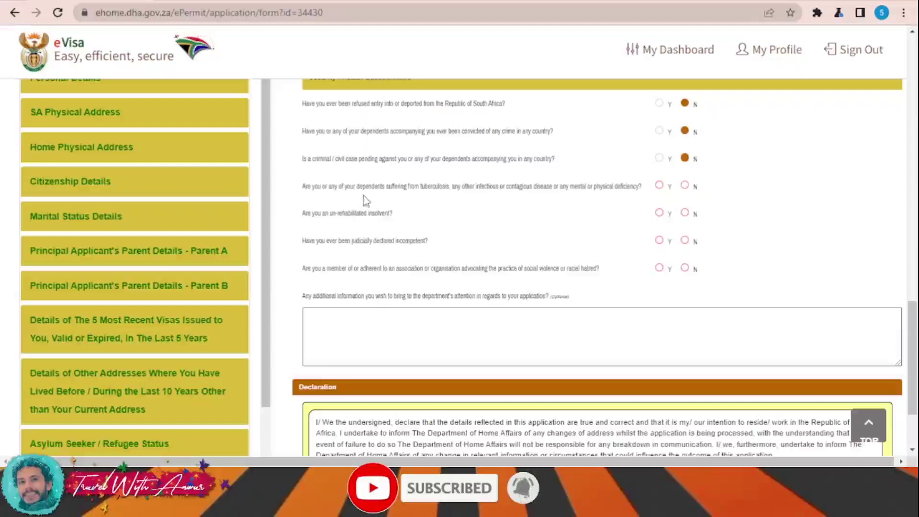
left_click(685, 186)
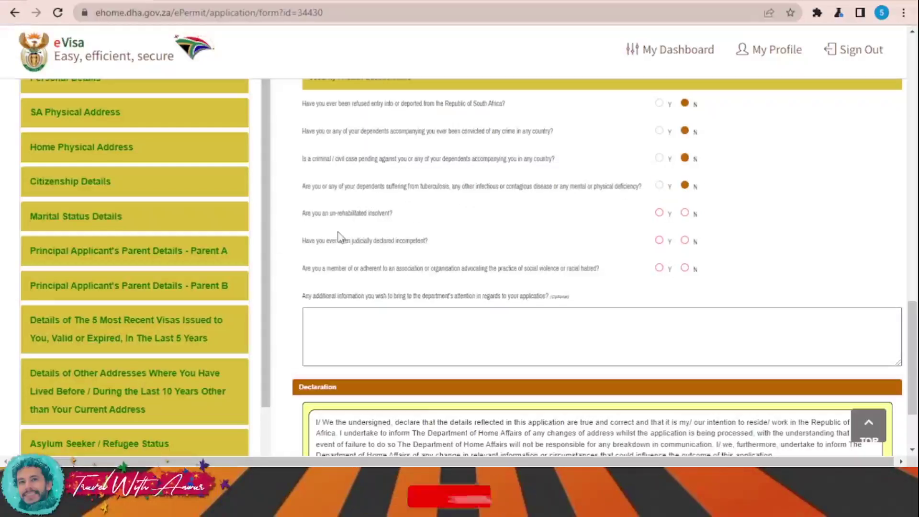
left_click(685, 213)
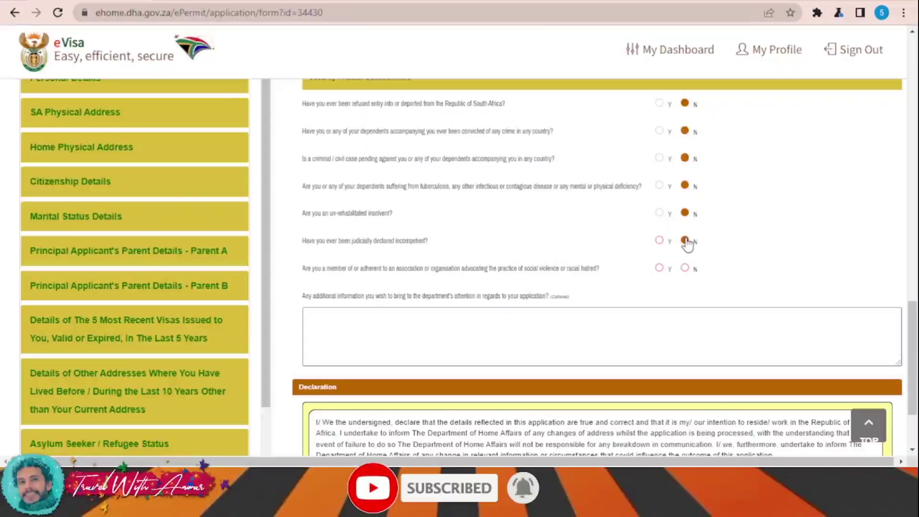
scroll(535, 236, "down", 1)
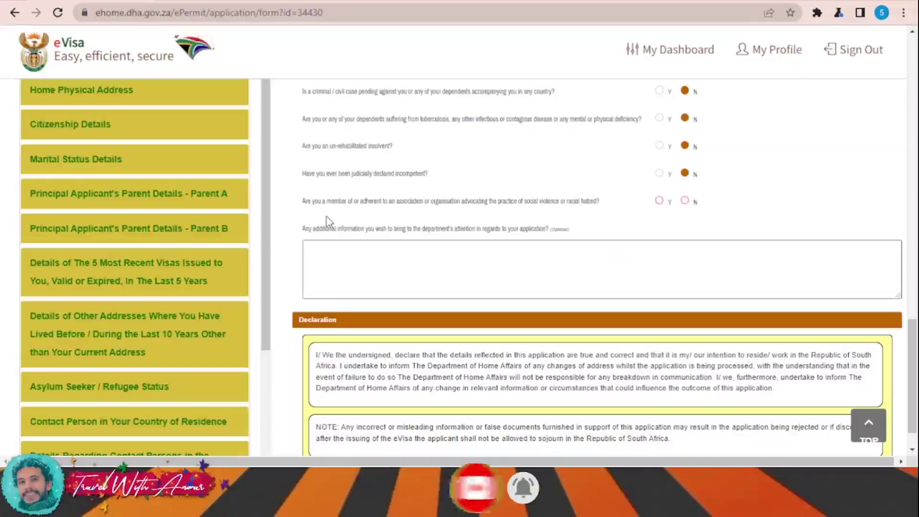
left_click(688, 203)
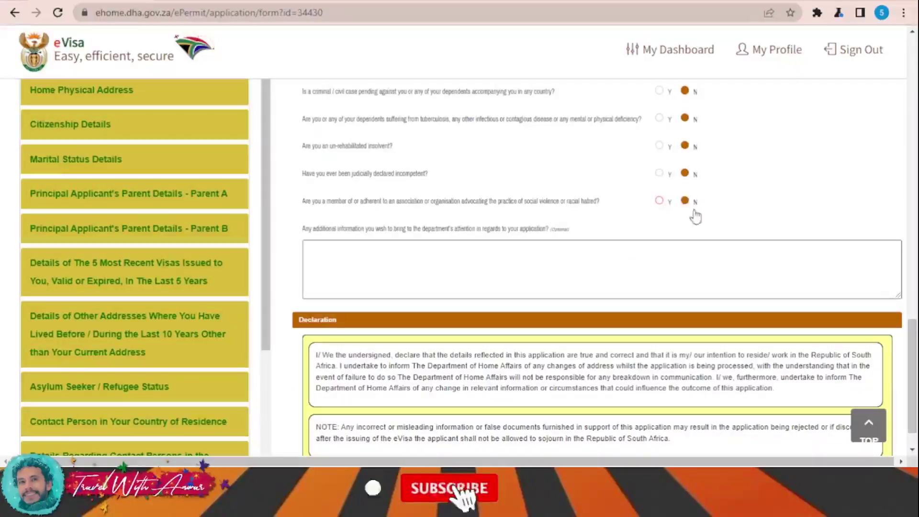
scroll(825, 247, "down", 1)
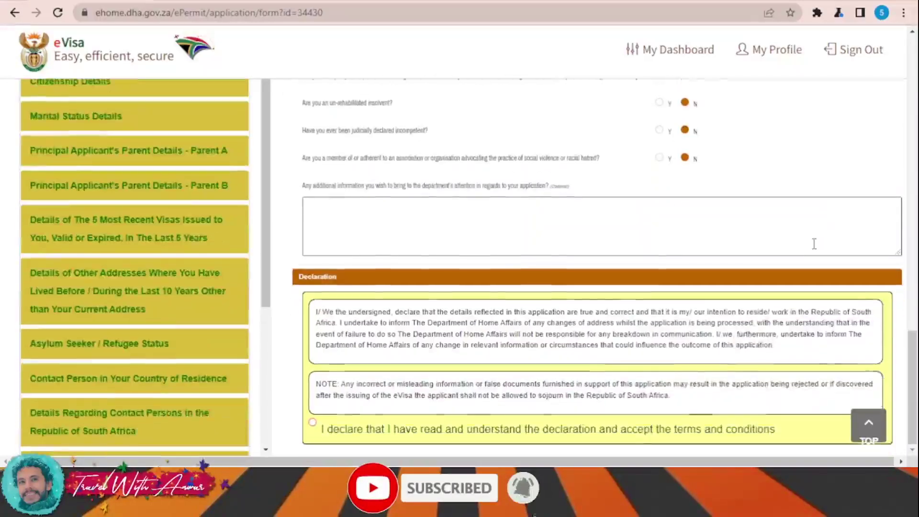
Accept the 'I declare that I have read…' declaration and terms and conditions.
left_click(313, 424)
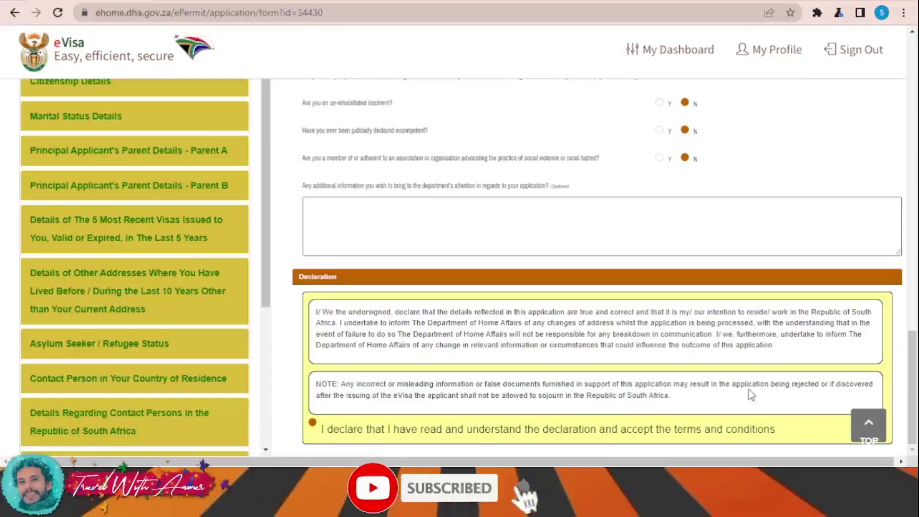
scroll(143, 347, "down", 4)
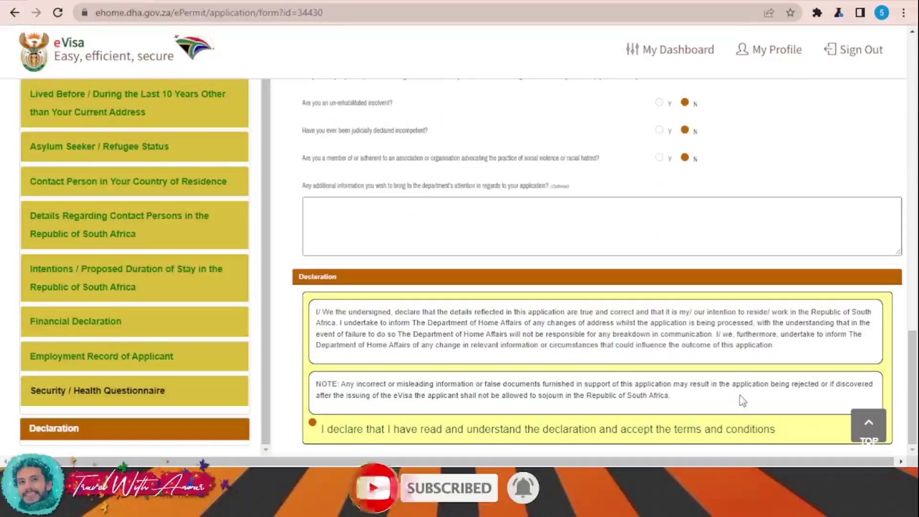
scroll(743, 400, "up", 6)
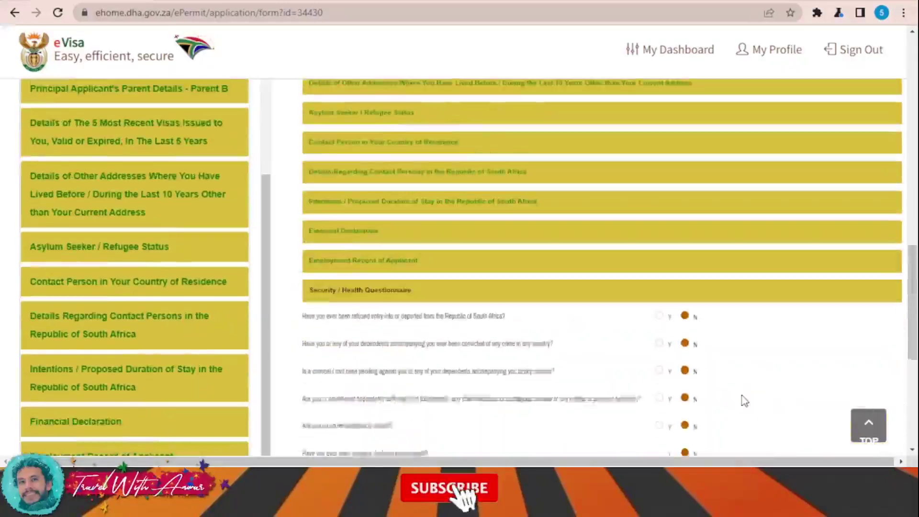
left_click(369, 305)
scroll(527, 321, "down", 1)
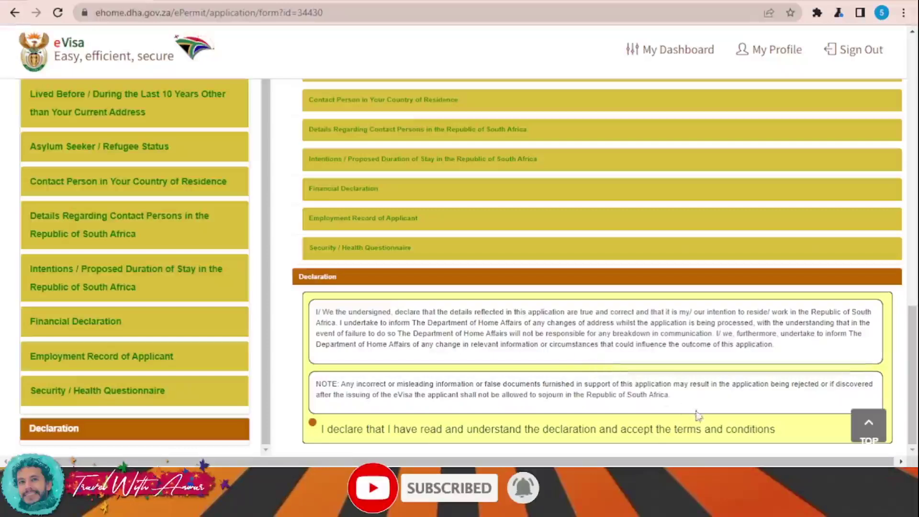
scroll(709, 419, "up", 10)
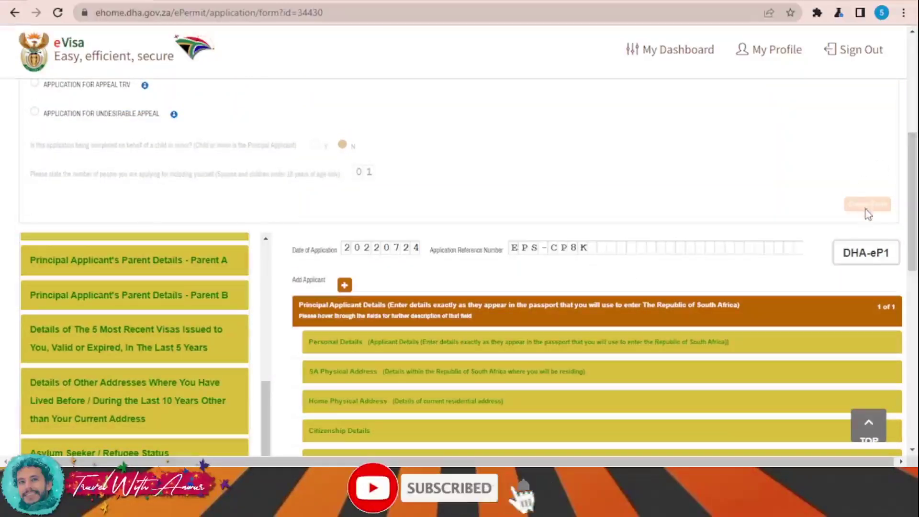
scroll(569, 201, "down", 10)
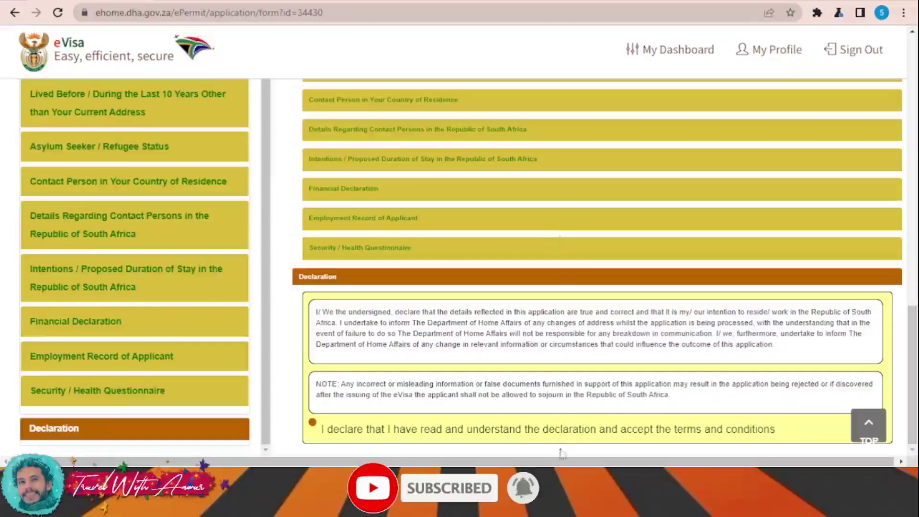
scroll(135, 263, "up", 4)
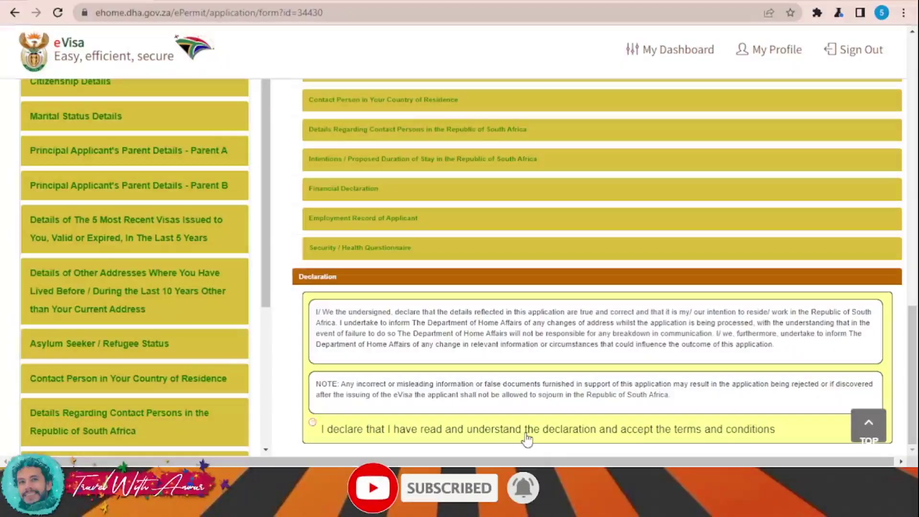
left_click(504, 433)
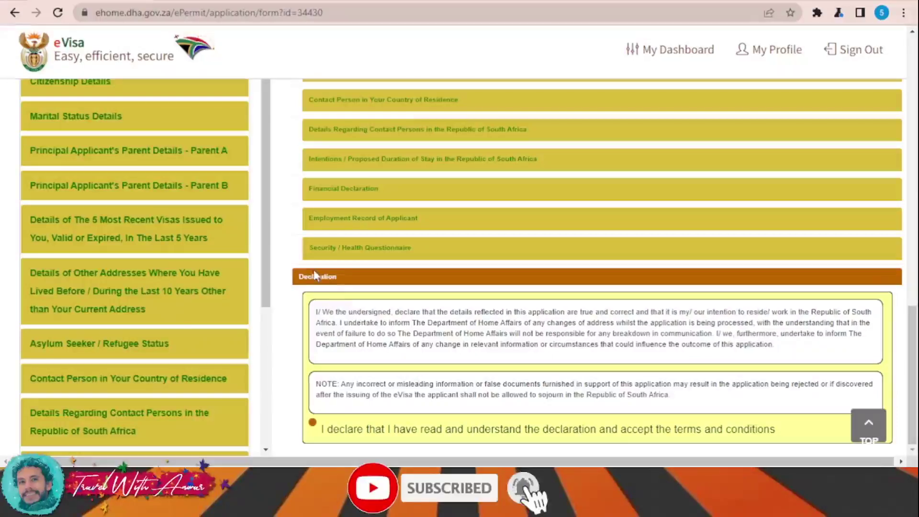
Use the TOP button to return to the top of the application form.
scroll(519, 312, "up", 10)
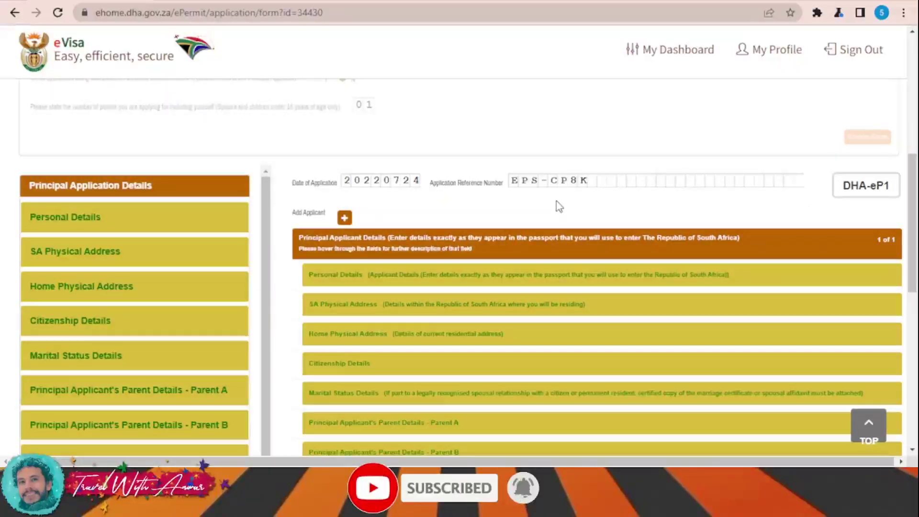
scroll(556, 204, "down", 10)
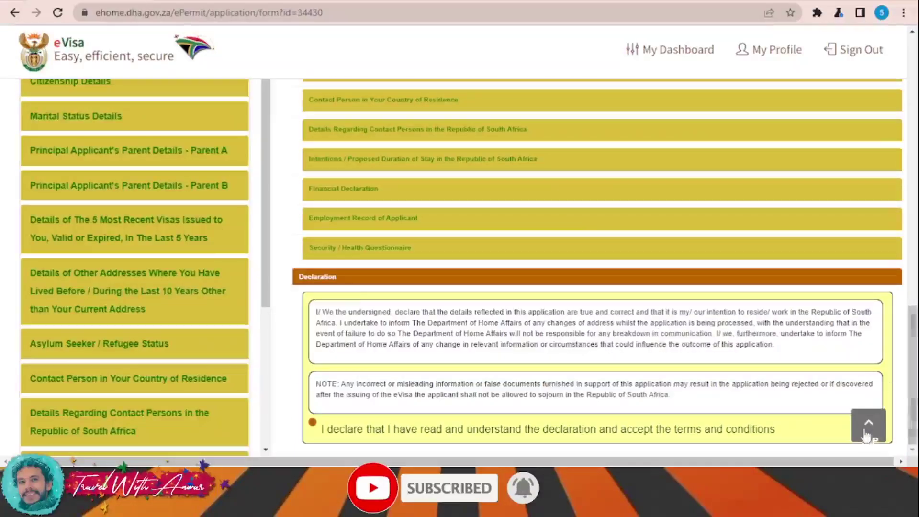
left_click(867, 424)
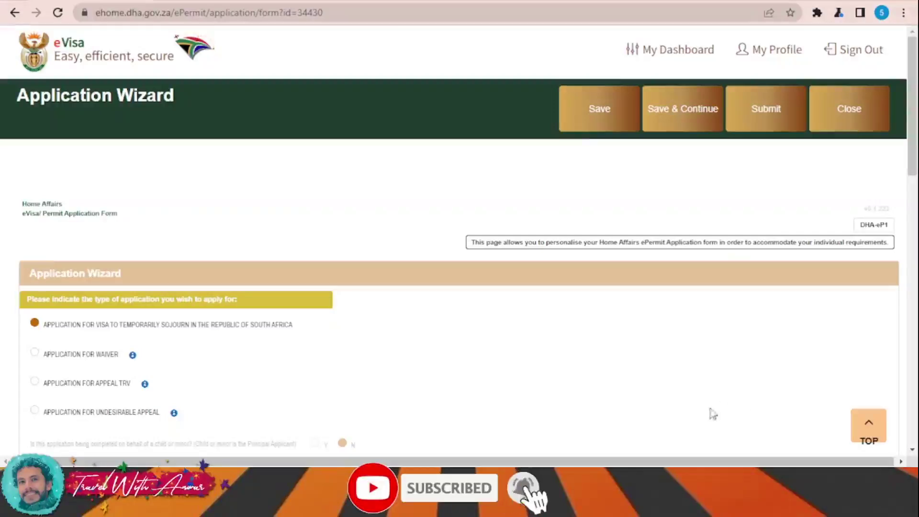
scroll(713, 414, "down", 10)
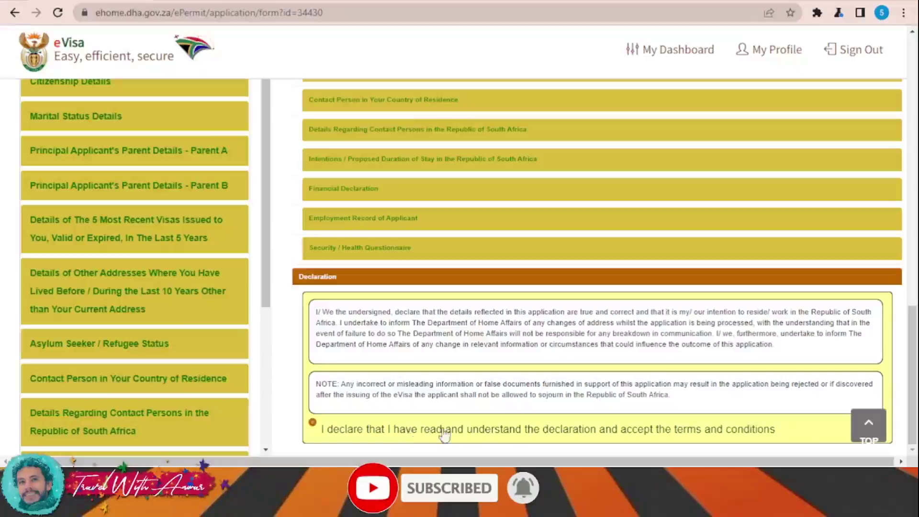
left_click(872, 431)
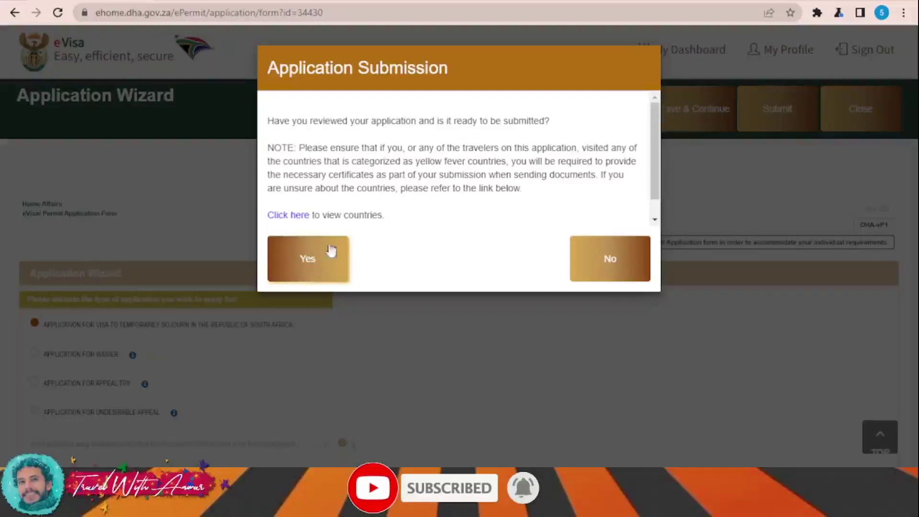
Confirm Yes to submitting the application and acknowledge the successful submission message.
scroll(325, 253, "down", 1)
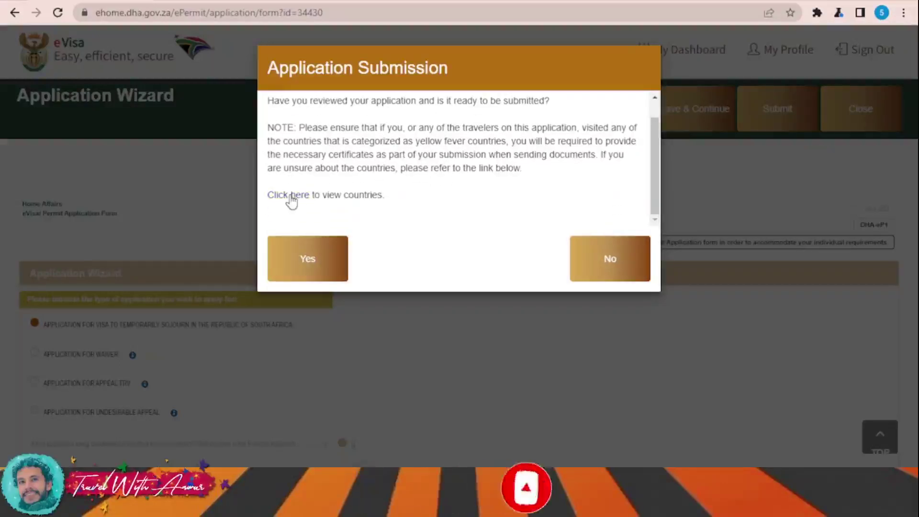
left_click(319, 268)
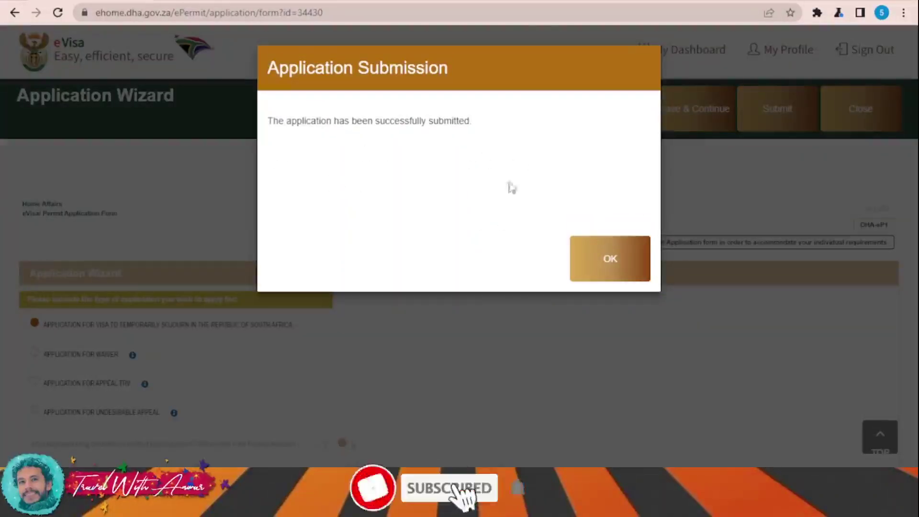
left_click(611, 261)
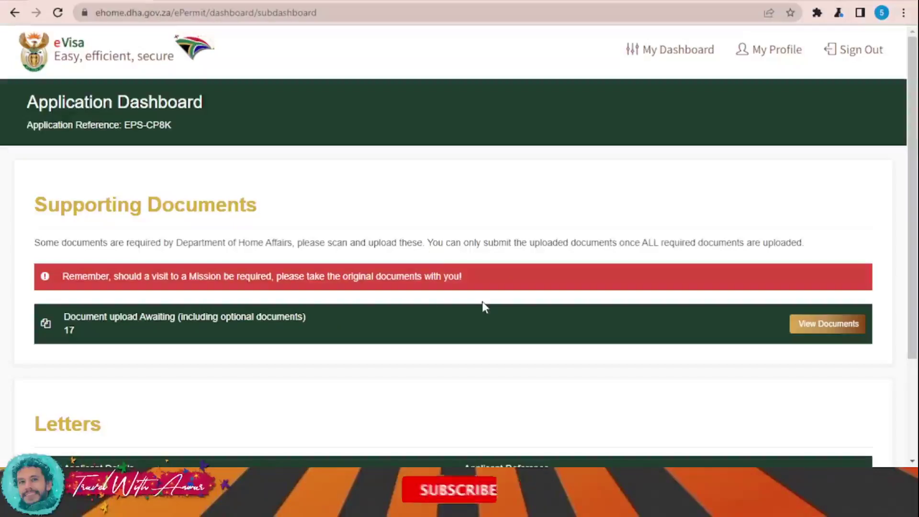
Scroll the dashboard to review the 17 awaiting documents and the 'Required Documents - 1st Notice' letter.
scroll(483, 303, "down", 3)
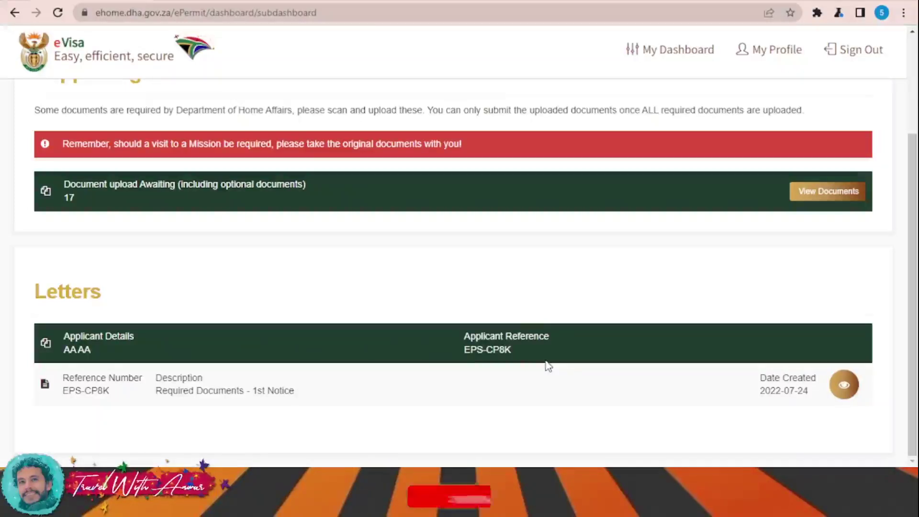
scroll(548, 366, "up", 3)
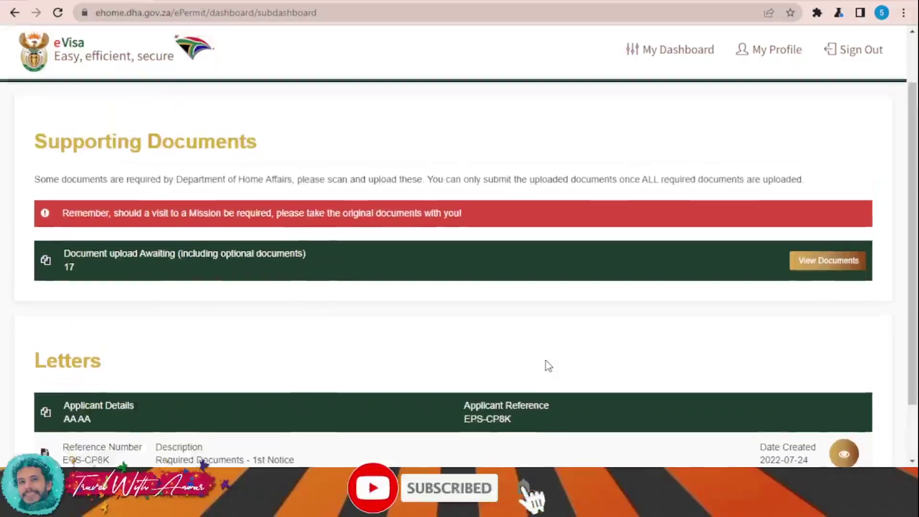